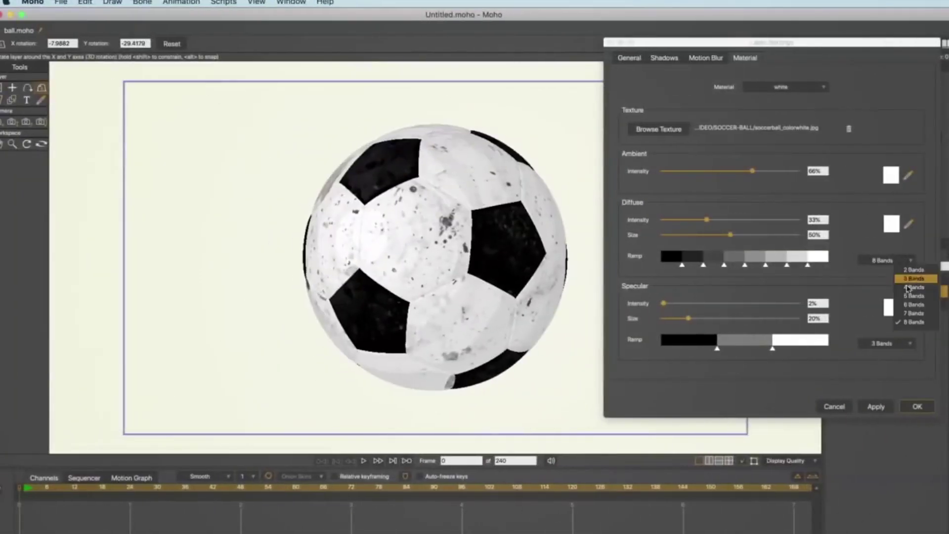
# - Adjust the diffuse ramp of the soccer ball's white material, apply it, and rotate the ball in 3D
pyautogui.moveTo(717, 265); pyautogui.dragTo(788, 266)
pyautogui.click(877, 407)
pyautogui.moveTo(395, 149); pyautogui.dragTo(437, 195)
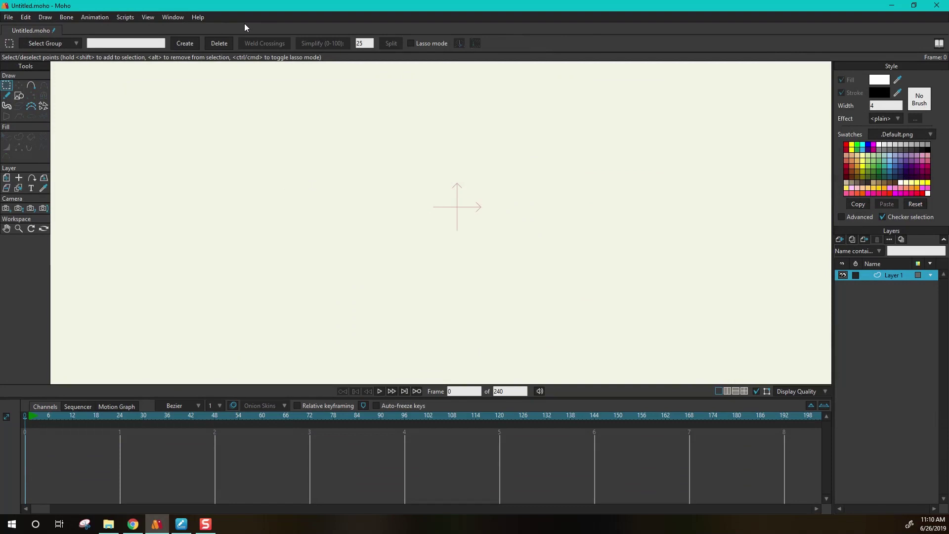
# - Launch the other installed version of Moho alongside Moho 13 and maximize its window
pyautogui.press('super')
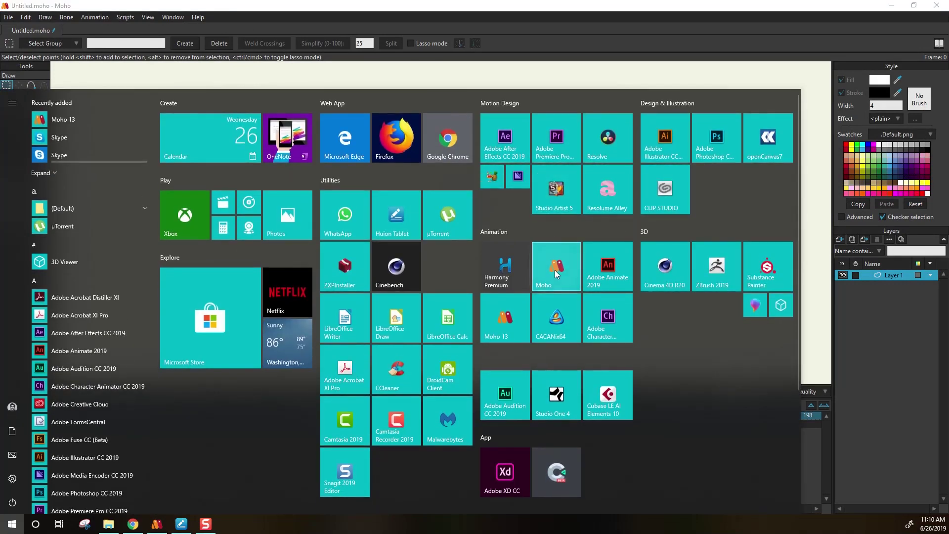
pyautogui.click(554, 270)
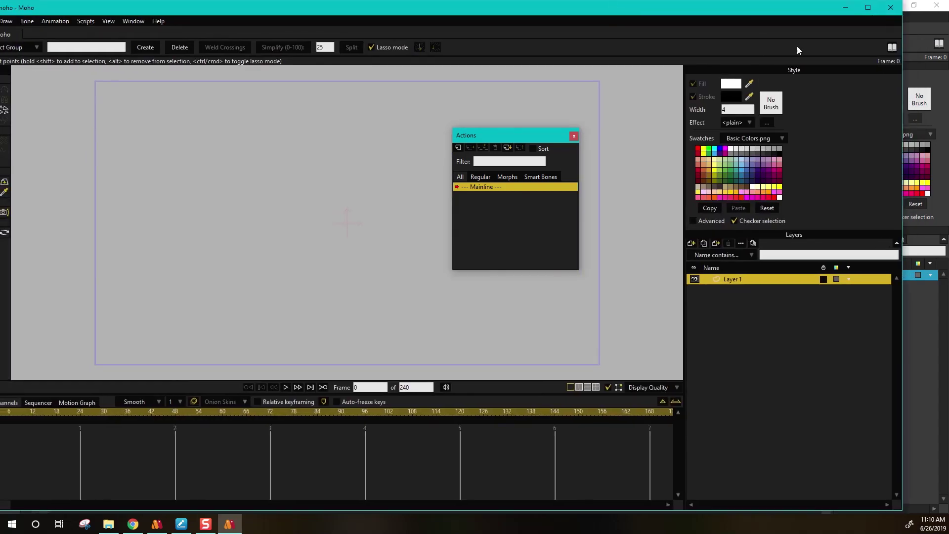
pyautogui.click(869, 8)
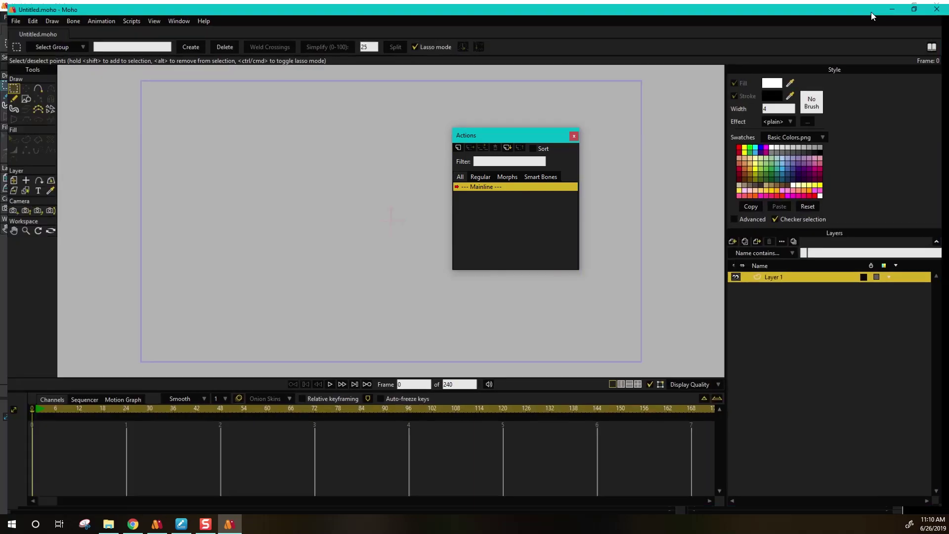
# - Reset the interface brightness to its default in the appearance preferences
pyautogui.click(25, 17)
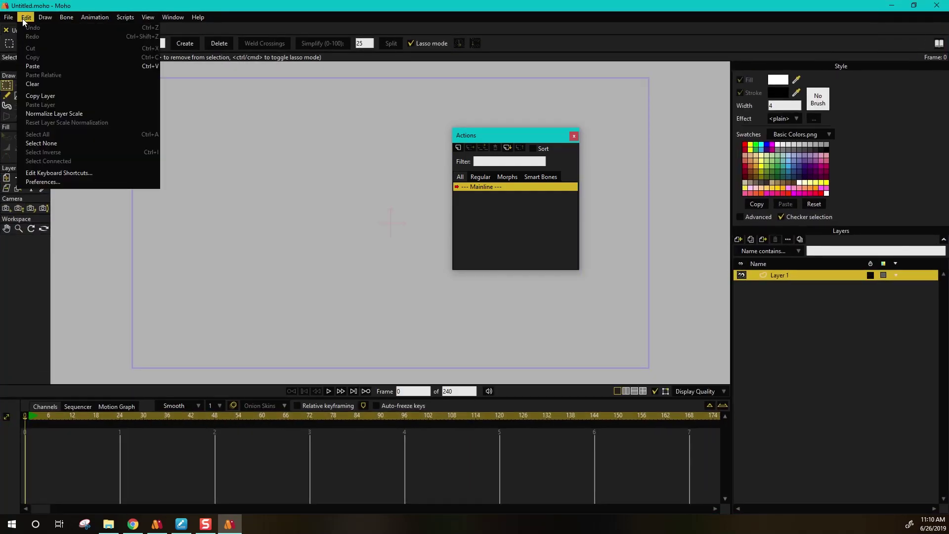
pyautogui.click(67, 180)
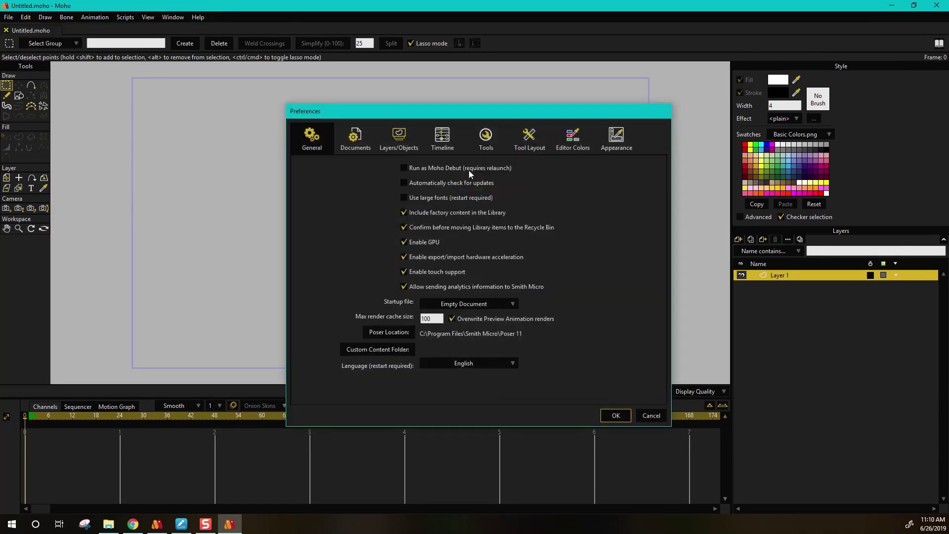
pyautogui.click(617, 141)
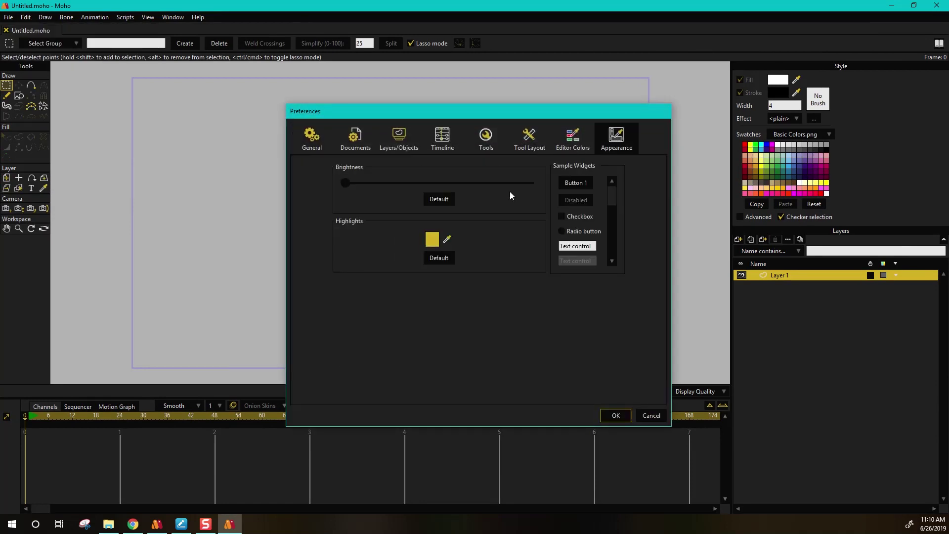
pyautogui.click(439, 199)
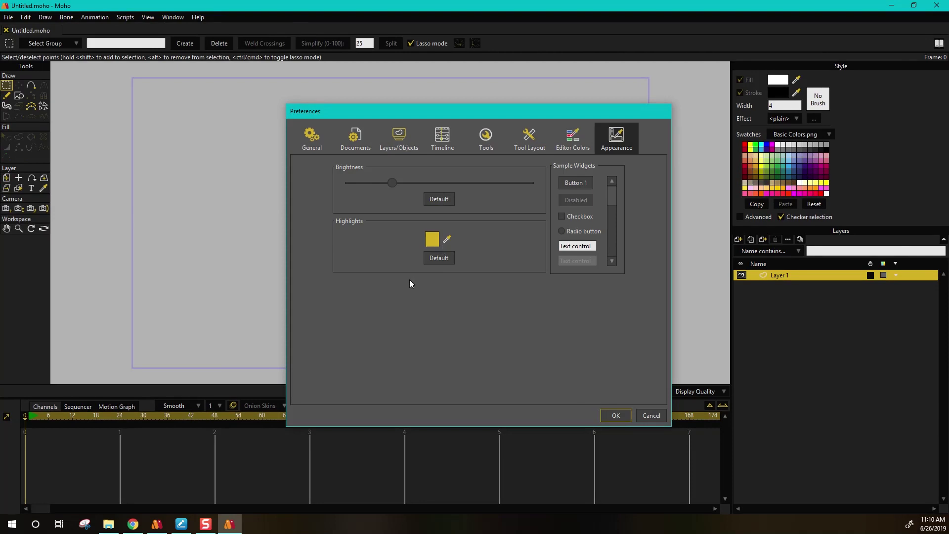
pyautogui.click(616, 415)
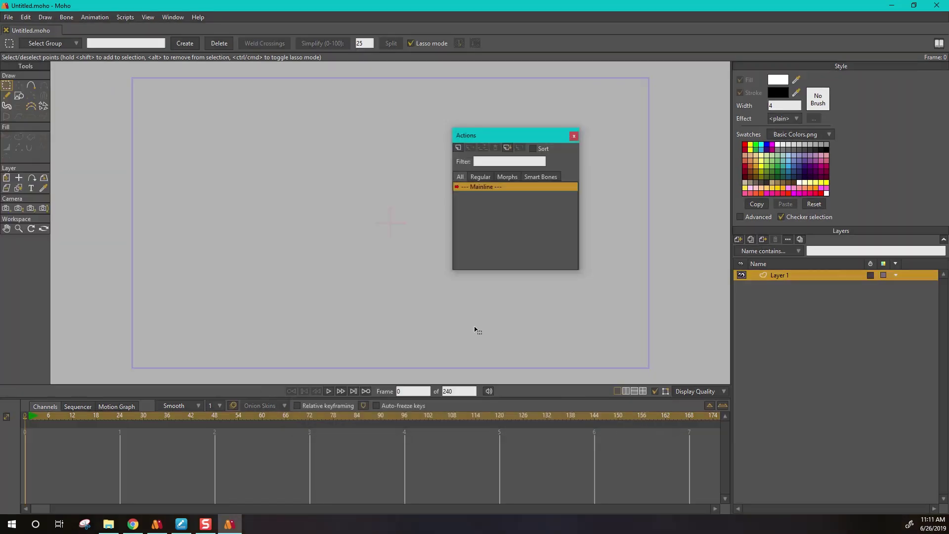
# - Switch between the two open Moho windows to compare their interfaces and tool sets
pyautogui.click(154, 522)
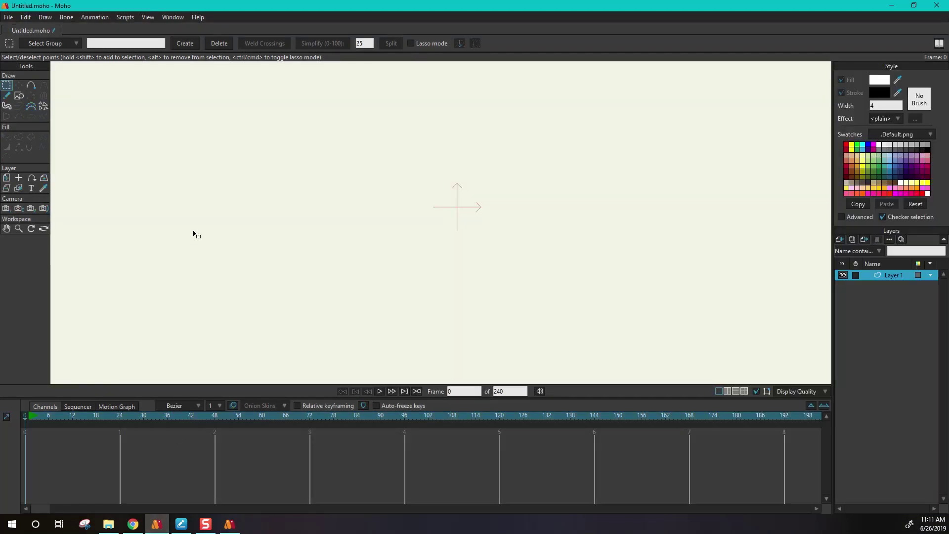
pyautogui.click(229, 524)
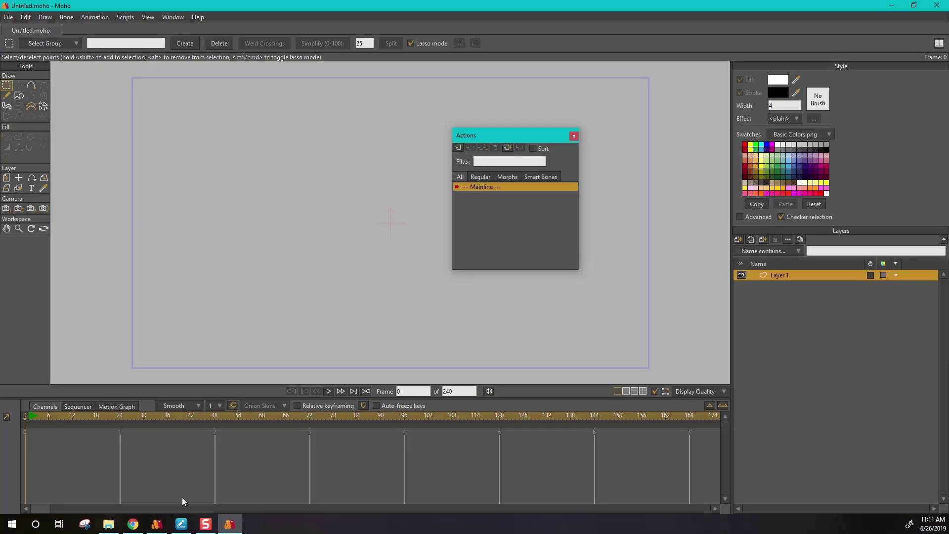
pyautogui.click(156, 524)
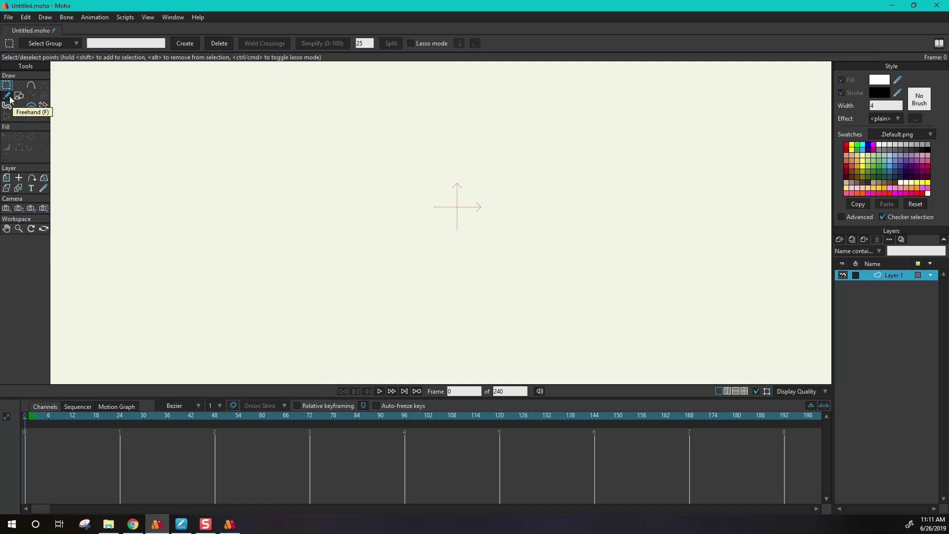
# - Switch to Chrome, look over the Moho Pro 13 product page, and return to Moho
pyautogui.click(133, 524)
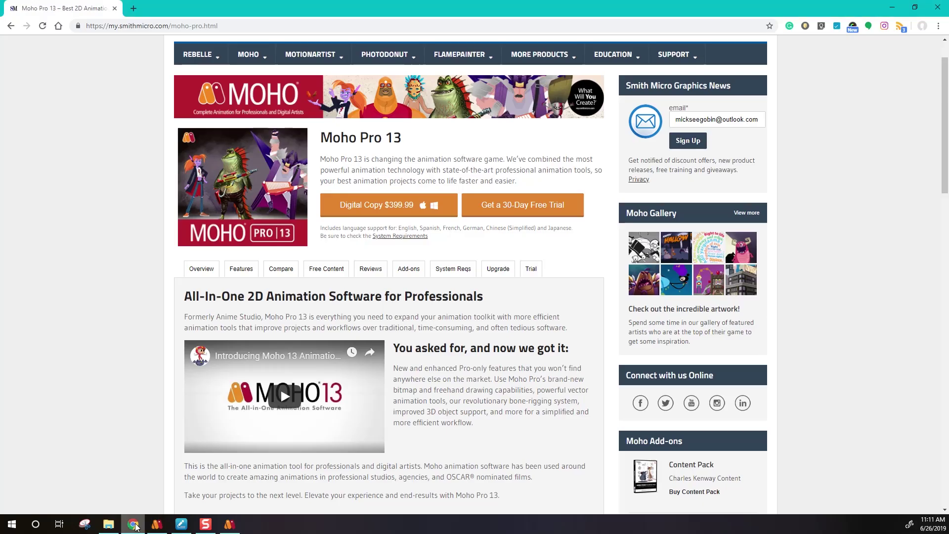
pyautogui.scroll(-8, 176, 322)
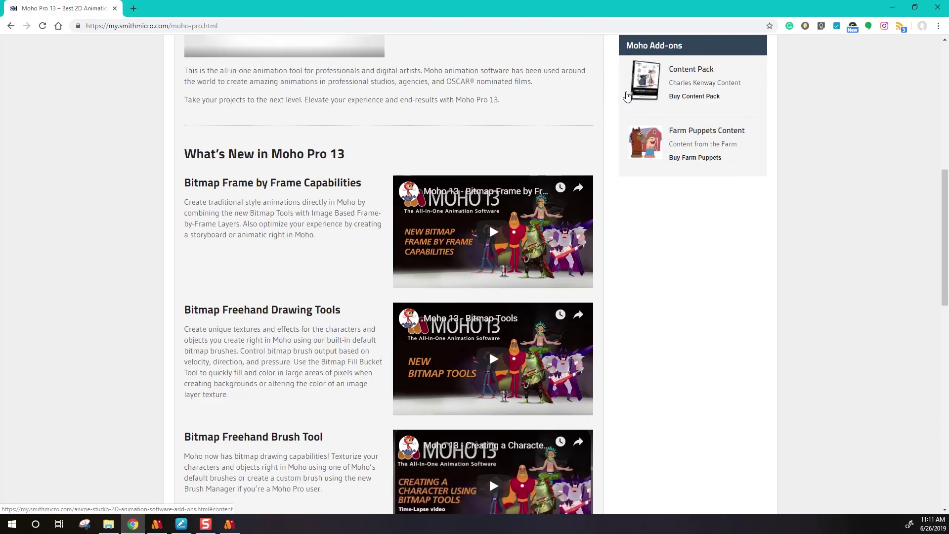
pyautogui.hotkey('alt', 'Tab')
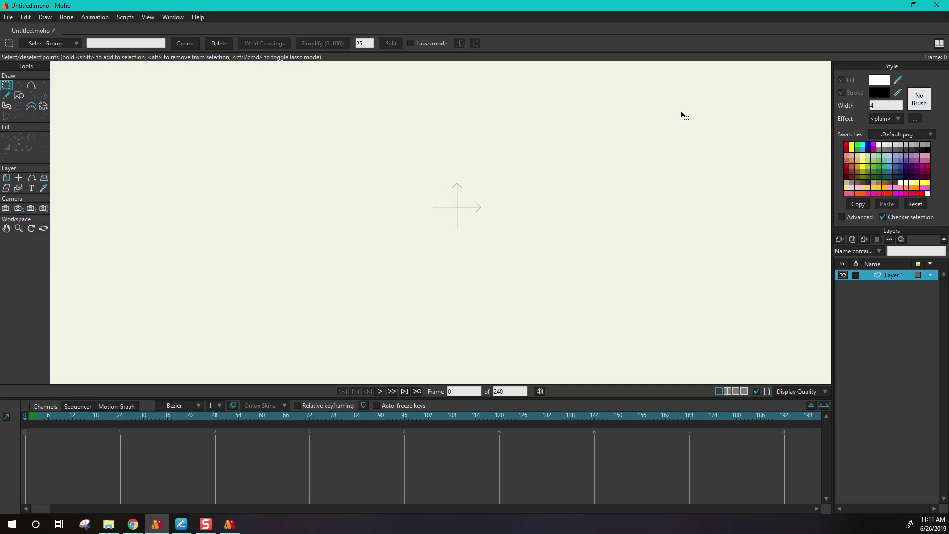
# - Add a 1280 × 720 image layer with a transparent background above Layer 1
pyautogui.click(842, 240)
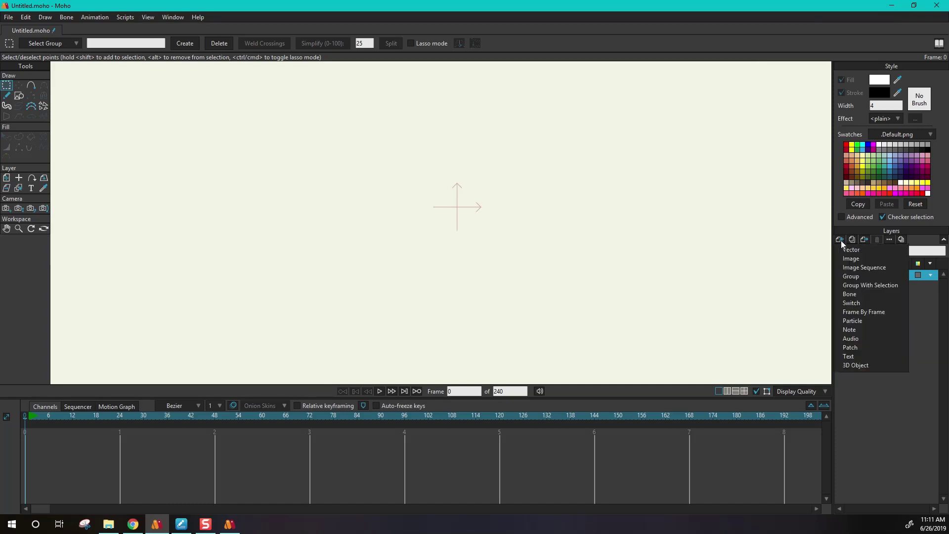
pyautogui.click(862, 259)
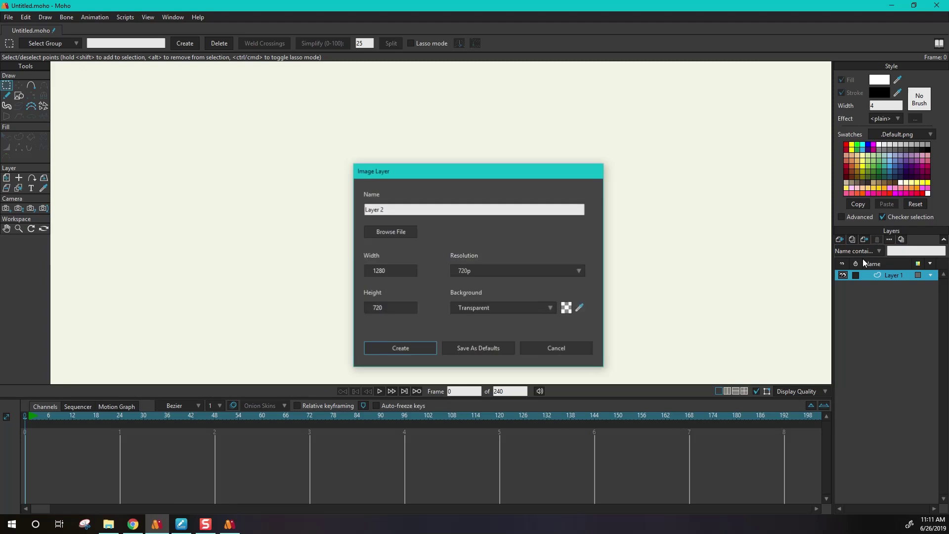
pyautogui.click(413, 345)
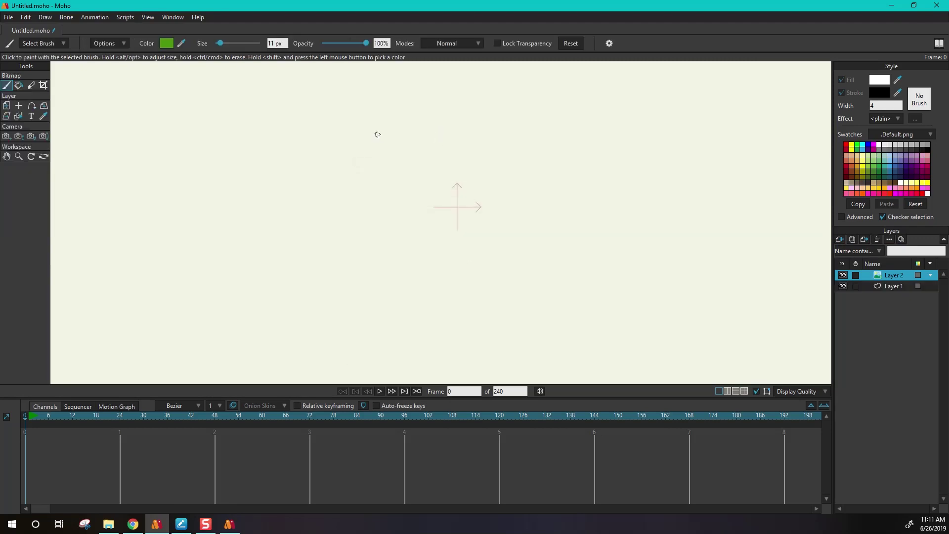
pyautogui.moveTo(455, 216)
pyautogui.mouseDown()
pyautogui.moveTo(471, 203)
pyautogui.moveTo(466, 224)
pyautogui.moveTo(513, 202)
pyautogui.moveTo(497, 254)
pyautogui.moveTo(572, 133)
pyautogui.moveTo(553, 195)
pyautogui.moveTo(573, 205)
pyautogui.mouseUp()
pyautogui.hotkey('ctrl', 'z')
pyautogui.hotkey('ctrl', 'z')
# - Change the bitmap brush colour from green to near-black
pyautogui.click(174, 45)
pyautogui.moveTo(504, 240); pyautogui.dragTo(381, 308)
pyautogui.click(546, 338)
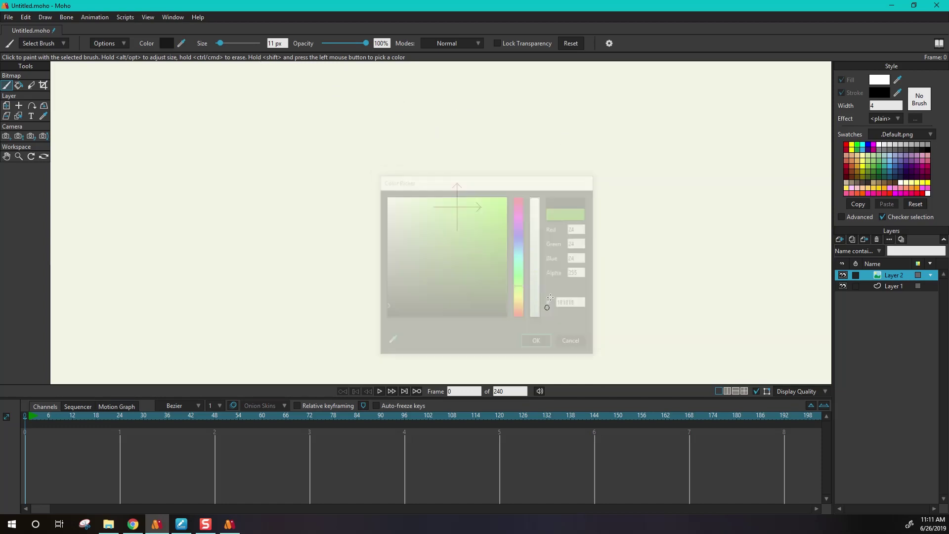
# - Sketch a rounded head outline with a curved vertical guideline at the centre of the canvas
pyautogui.moveTo(433, 220)
pyautogui.mouseDown()
pyautogui.moveTo(465, 257)
pyautogui.moveTo(490, 224)
pyautogui.mouseUp()
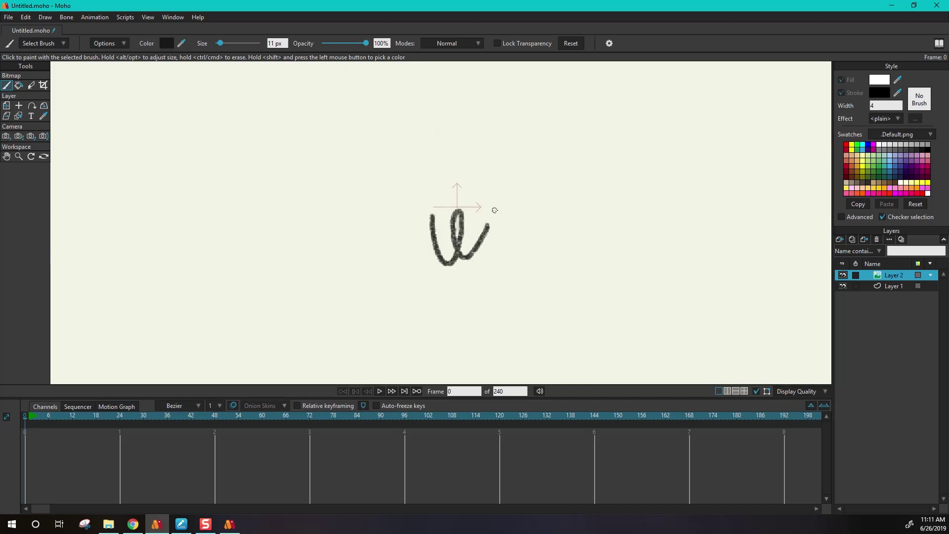
pyautogui.hotkey('ctrl', 'z')
pyautogui.moveTo(430, 166)
pyautogui.mouseDown()
pyautogui.moveTo(430, 260)
pyautogui.moveTo(455, 148)
pyautogui.moveTo(519, 155)
pyautogui.moveTo(424, 238)
pyautogui.moveTo(430, 272)
pyautogui.moveTo(466, 278)
pyautogui.mouseUp()
pyautogui.moveTo(539, 156)
pyautogui.mouseDown()
pyautogui.moveTo(540, 209)
pyautogui.moveTo(531, 184)
pyautogui.moveTo(519, 264)
pyautogui.moveTo(444, 274)
pyautogui.moveTo(533, 263)
pyautogui.moveTo(533, 178)
pyautogui.moveTo(525, 261)
pyautogui.moveTo(467, 274)
pyautogui.mouseUp()
pyautogui.moveTo(475, 145); pyautogui.dragTo(472, 290)
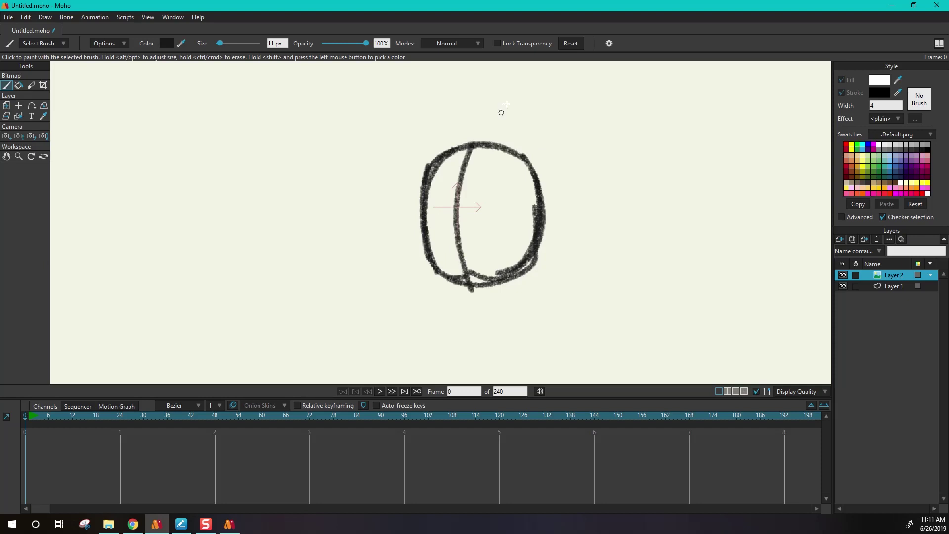
# - Undo the head sketch and the creation of the image layer
pyautogui.hotkey('ctrl', 'z')
pyautogui.hotkey('ctrl', 'z')
pyautogui.hotkey('ctrl', 'z')
pyautogui.hotkey('ctrl', 'z')
pyautogui.hotkey('ctrl', 'z')
pyautogui.hotkey('ctrl', 'z')
pyautogui.hotkey('ctrl', 'z')
pyautogui.hotkey('ctrl', 'z')
pyautogui.hotkey('ctrl', 'z')
pyautogui.hotkey('ctrl', 'z')
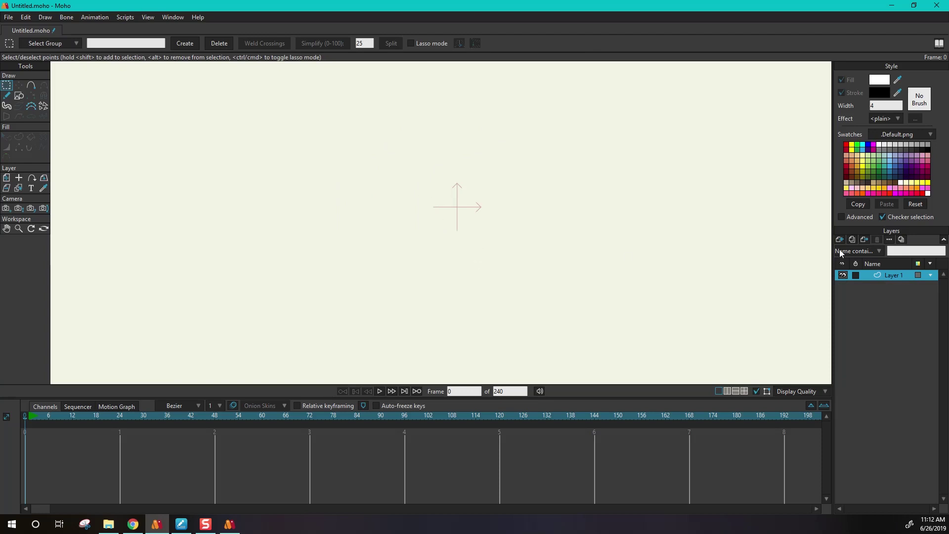
# - Add a new image layer above Layer 1 with the preset image settings
pyautogui.click(839, 239)
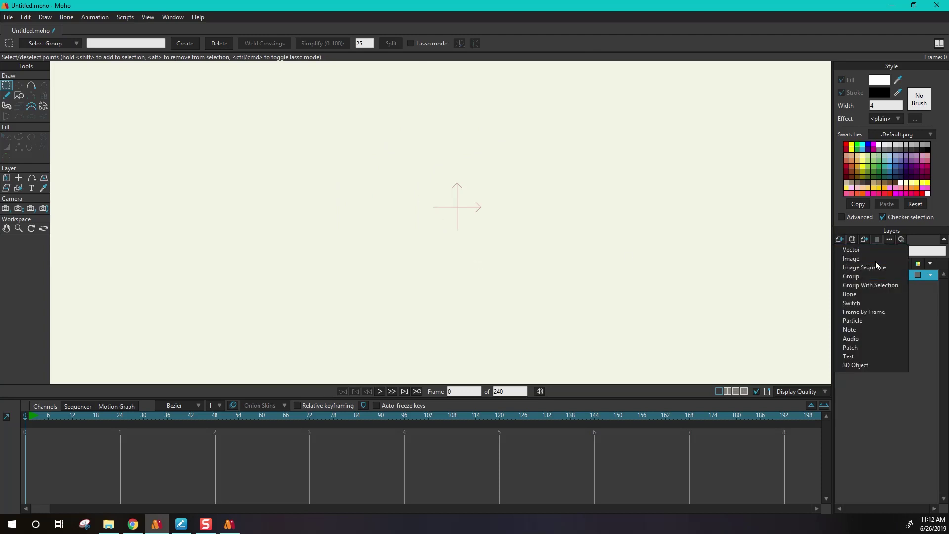
pyautogui.click(879, 259)
pyautogui.click(420, 346)
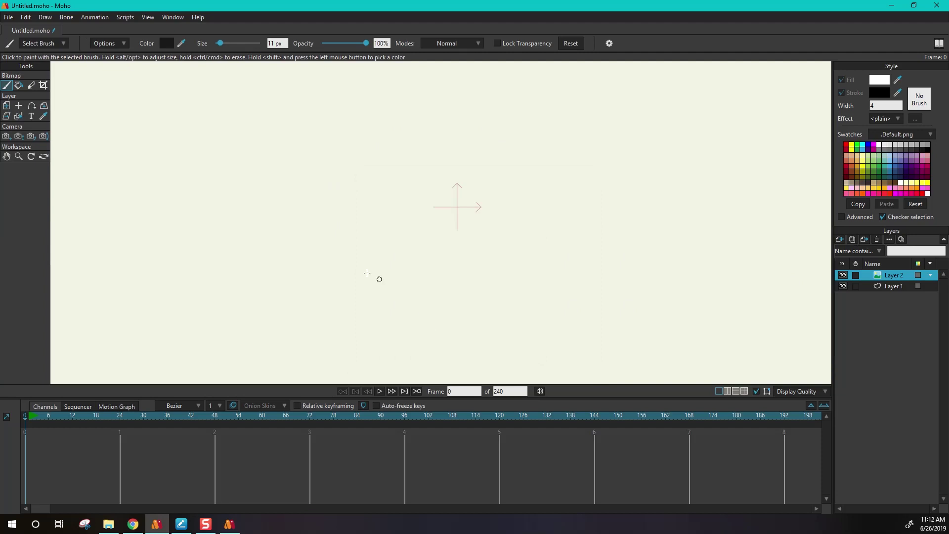
# - Sketch a small character head and a house, and outline a large head beside them
pyautogui.moveTo(407, 228); pyautogui.dragTo(473, 204)
pyautogui.hotkey('ctrl', 'z')
pyautogui.moveTo(439, 177)
pyautogui.mouseDown()
pyautogui.moveTo(444, 250)
pyautogui.moveTo(470, 175)
pyautogui.moveTo(427, 193)
pyautogui.moveTo(498, 239)
pyautogui.moveTo(452, 185)
pyautogui.moveTo(436, 180)
pyautogui.moveTo(444, 303)
pyautogui.mouseUp()
pyautogui.hotkey('ctrl', 'z')
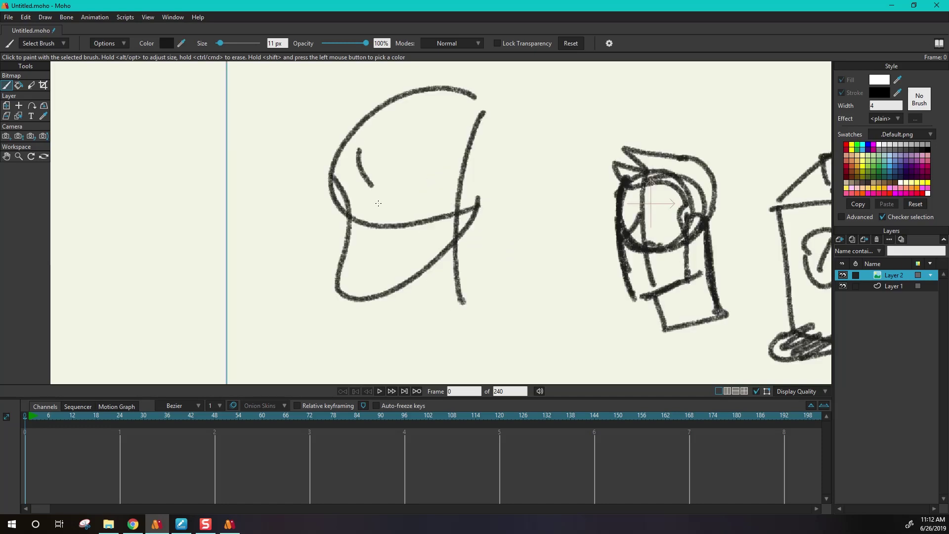
# - Draw the eyes, nose, mouth, ear and swept-up hair on the large head sketch
pyautogui.moveTo(371, 188); pyautogui.dragTo(379, 220)
pyautogui.hotkey('ctrl', 'z')
pyautogui.moveTo(358, 156)
pyautogui.mouseDown()
pyautogui.moveTo(369, 244)
pyautogui.moveTo(393, 225)
pyautogui.moveTo(395, 200)
pyautogui.moveTo(354, 190)
pyautogui.mouseUp()
pyautogui.moveTo(410, 172); pyautogui.dragTo(403, 174)
pyautogui.moveTo(365, 256); pyautogui.dragTo(411, 250)
pyautogui.moveTo(467, 164); pyautogui.dragTo(446, 193)
pyautogui.moveTo(330, 142)
pyautogui.mouseDown()
pyautogui.moveTo(378, 148)
pyautogui.moveTo(434, 127)
pyautogui.moveTo(480, 145)
pyautogui.moveTo(489, 91)
pyautogui.moveTo(467, 154)
pyautogui.moveTo(378, 118)
pyautogui.moveTo(319, 222)
pyautogui.moveTo(342, 233)
pyautogui.mouseUp()
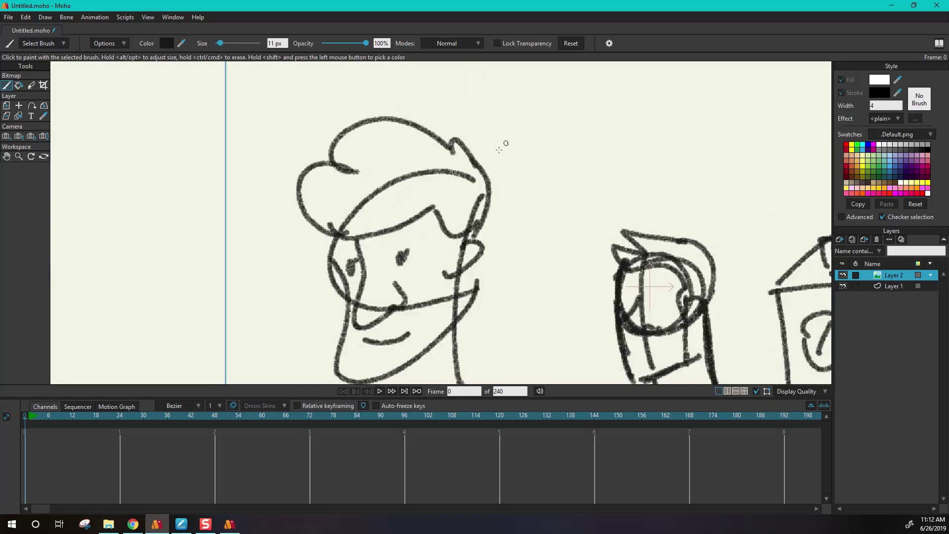
pyautogui.moveTo(338, 167)
pyautogui.mouseDown()
pyautogui.moveTo(301, 197)
pyautogui.moveTo(318, 169)
pyautogui.moveTo(318, 205)
pyautogui.moveTo(343, 188)
pyautogui.moveTo(349, 219)
pyautogui.moveTo(352, 149)
pyautogui.mouseUp()
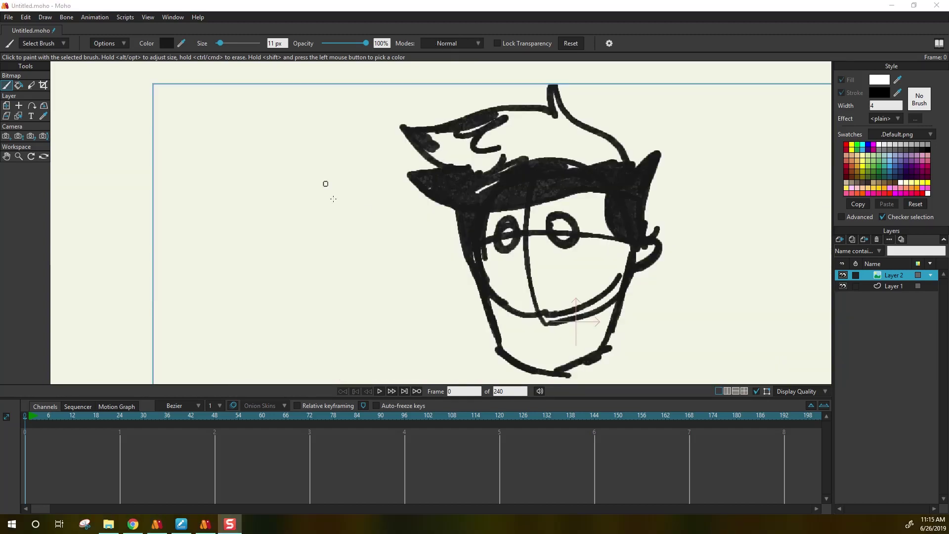
# - Switch to Chrome and read through the What's New in Moho Pro 13 feature descriptions on the product page
pyautogui.click(132, 524)
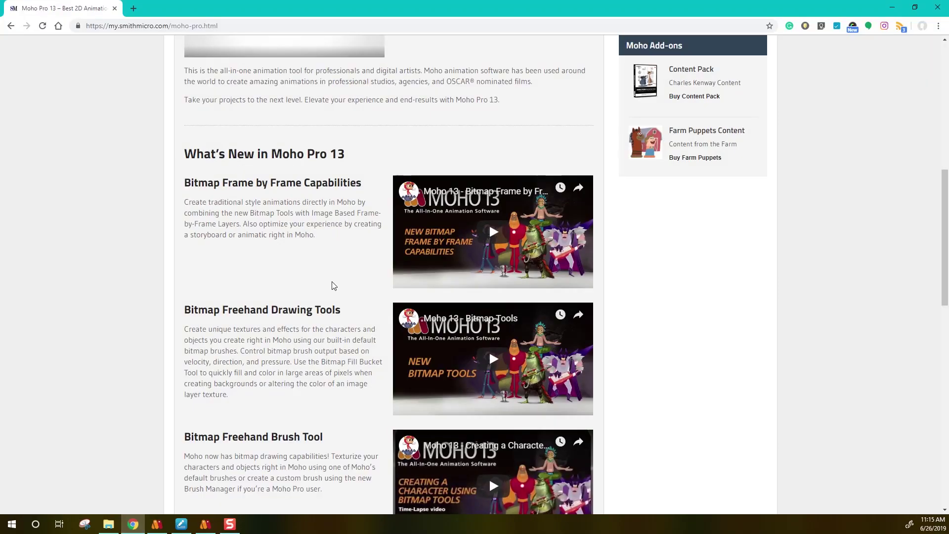
pyautogui.scroll(-3, 350, 260)
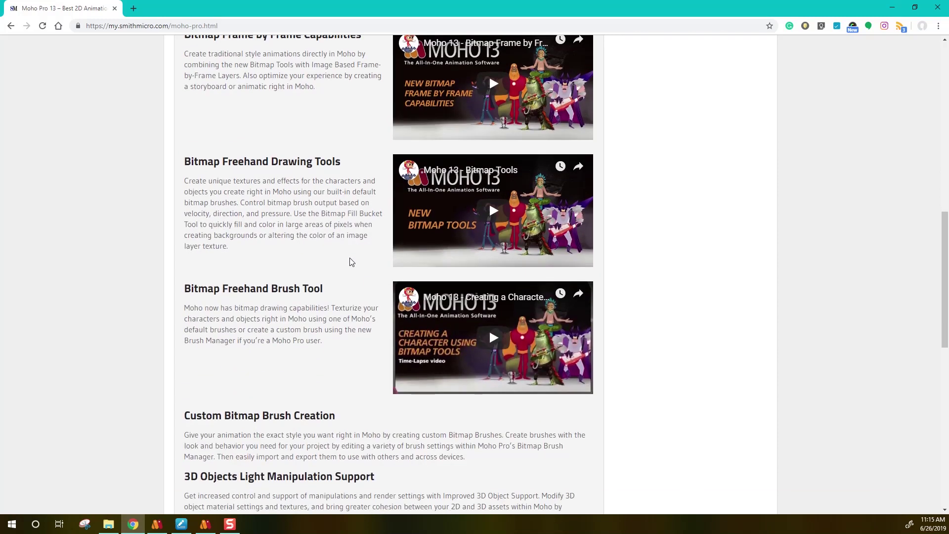
pyautogui.scroll(-2, 349, 258)
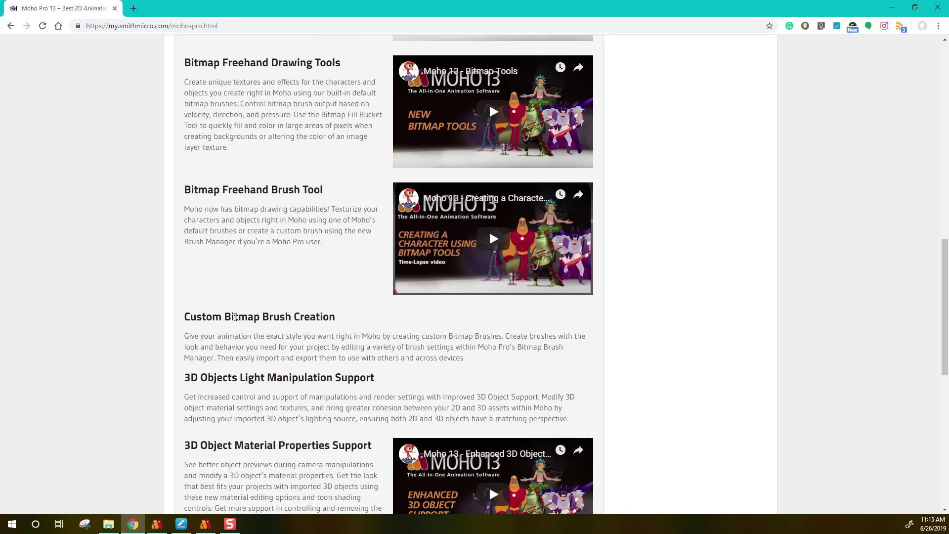
pyautogui.scroll(-4, 235, 317)
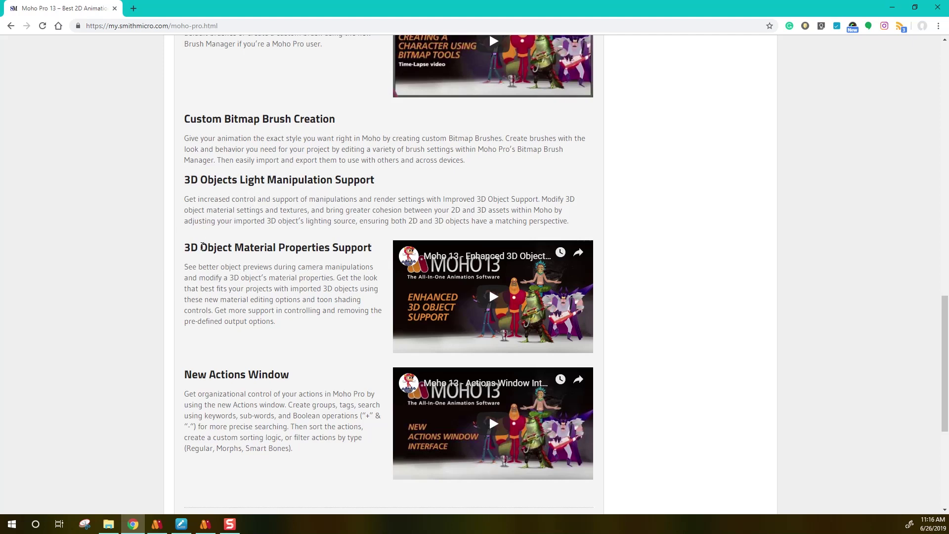
pyautogui.scroll(-3, 202, 245)
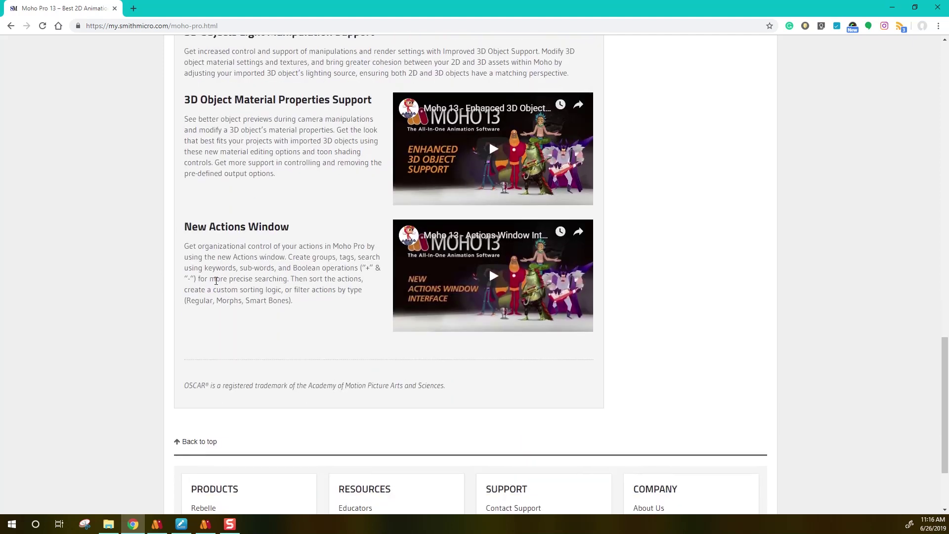
pyautogui.scroll(5, 216, 281)
pyautogui.scroll(8, 216, 280)
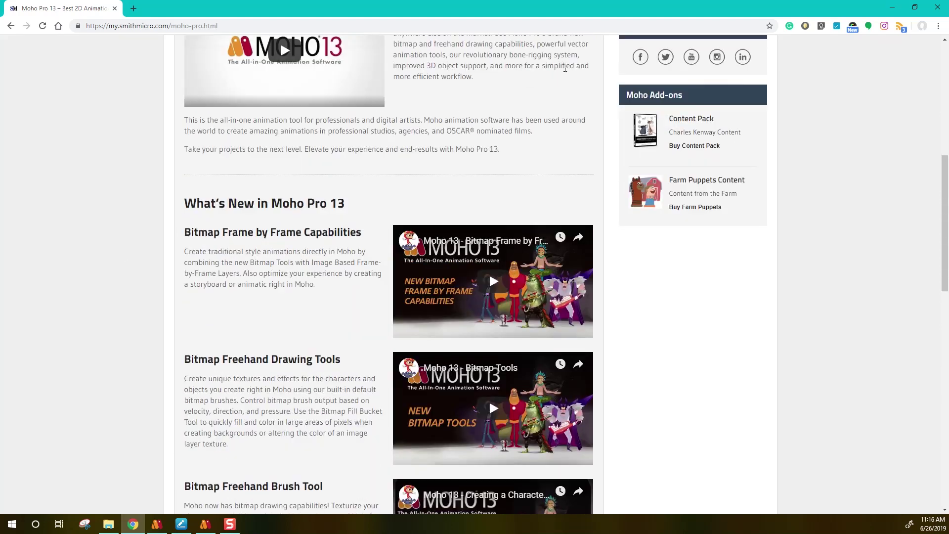
pyautogui.scroll(-3, 349, 184)
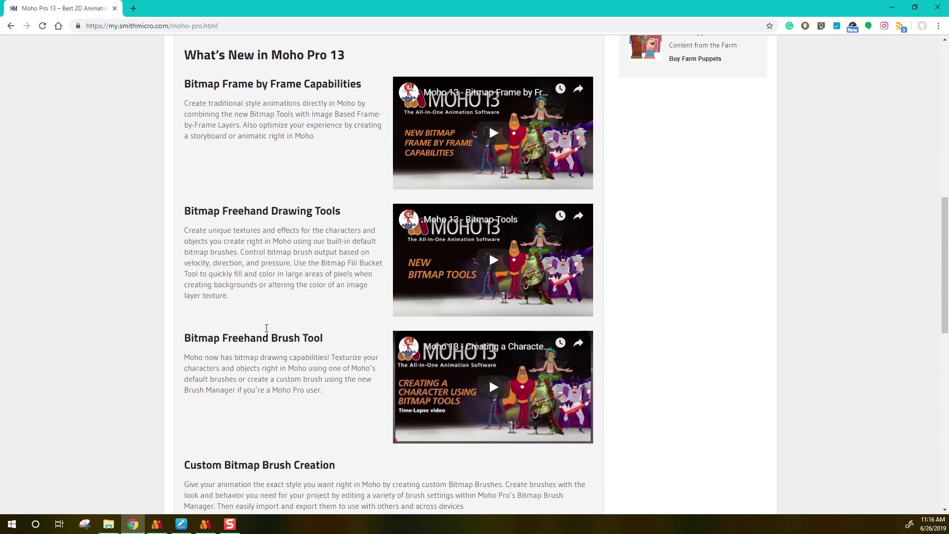
pyautogui.scroll(-2, 277, 419)
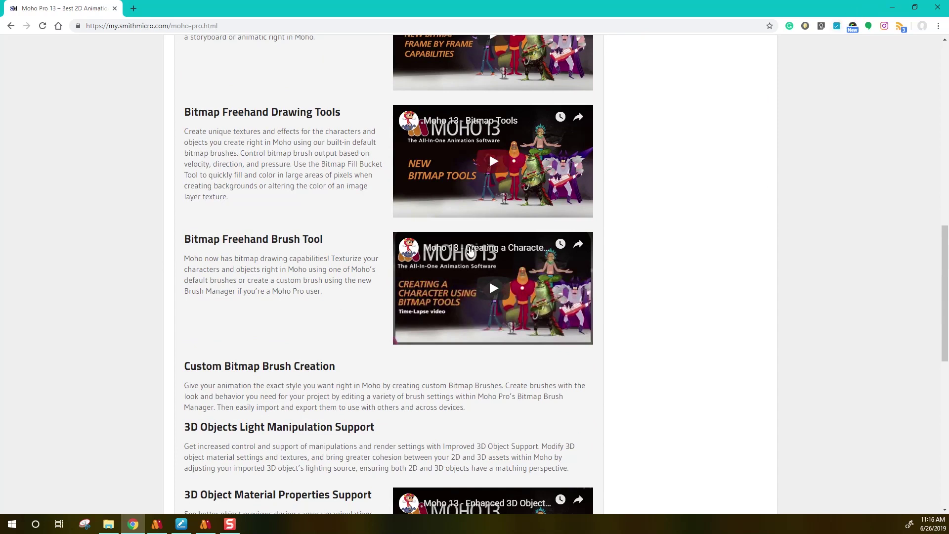
# - Return to Moho from the feature page, start a new 3D Object layer and browse for its OBJ file
pyautogui.scroll(-1, 339, 295)
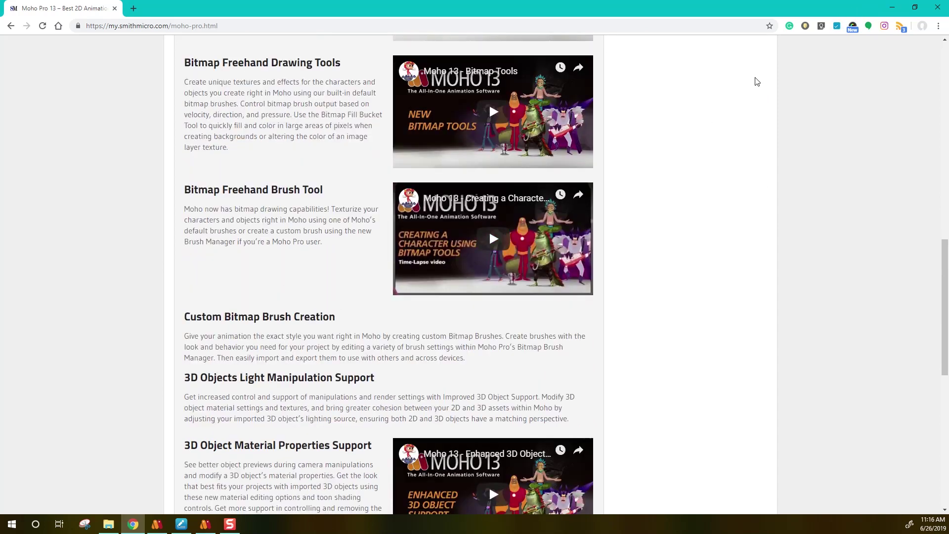
pyautogui.click(892, 8)
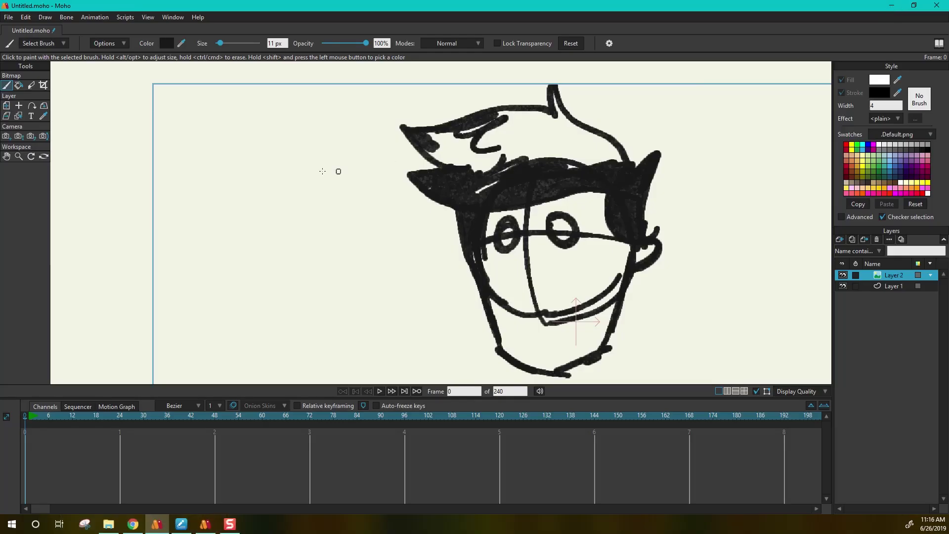
pyautogui.click(840, 241)
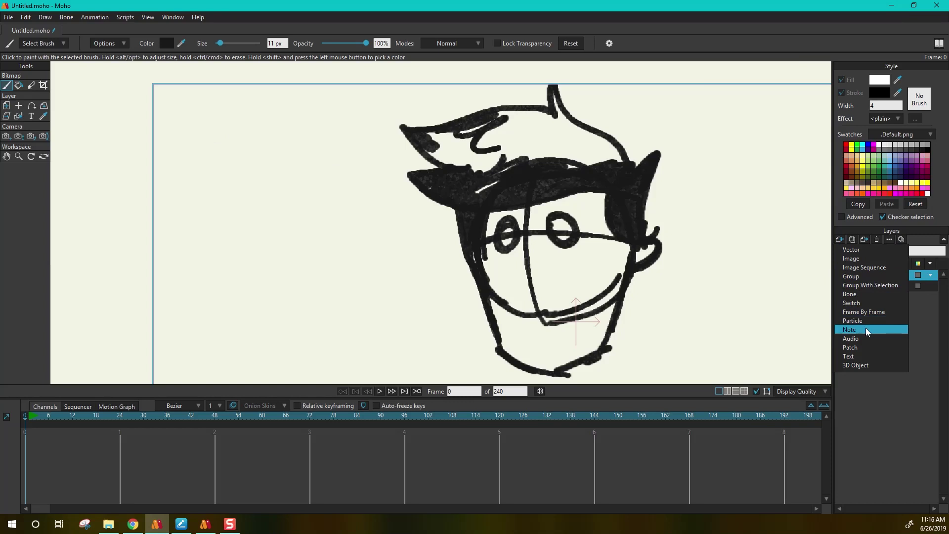
pyautogui.click(922, 335)
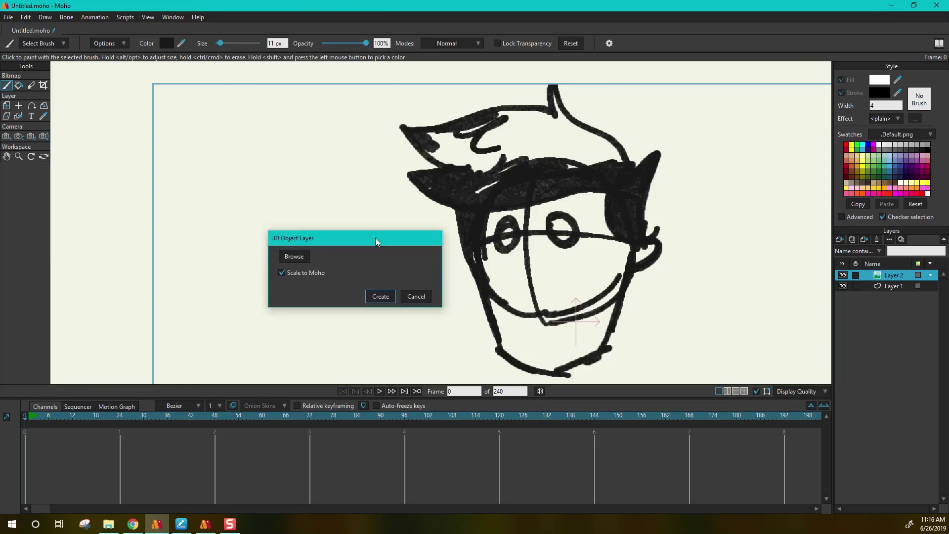
pyautogui.click(321, 311)
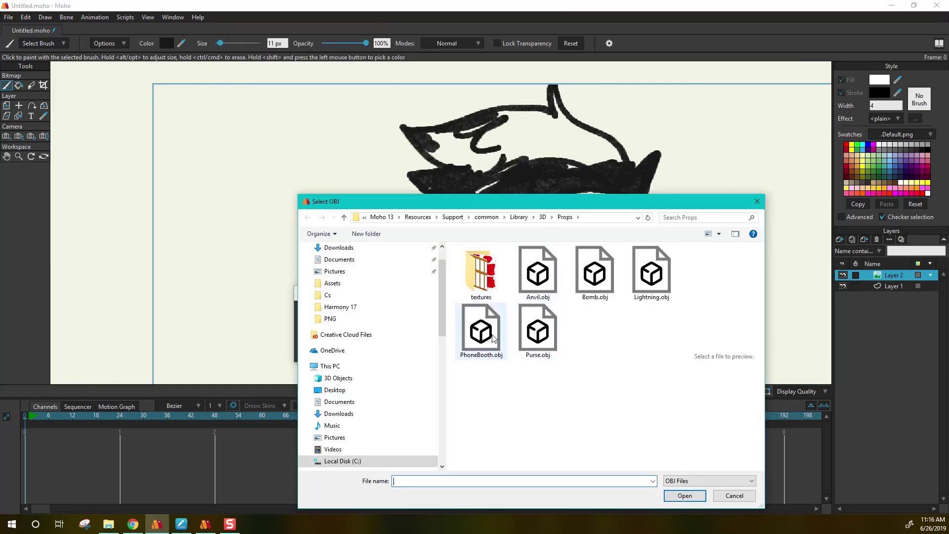
# - Preview the Purse, Bomb, Anvil, Lightning and PhoneBooth OBJ models in the Props folder
pyautogui.click(538, 331)
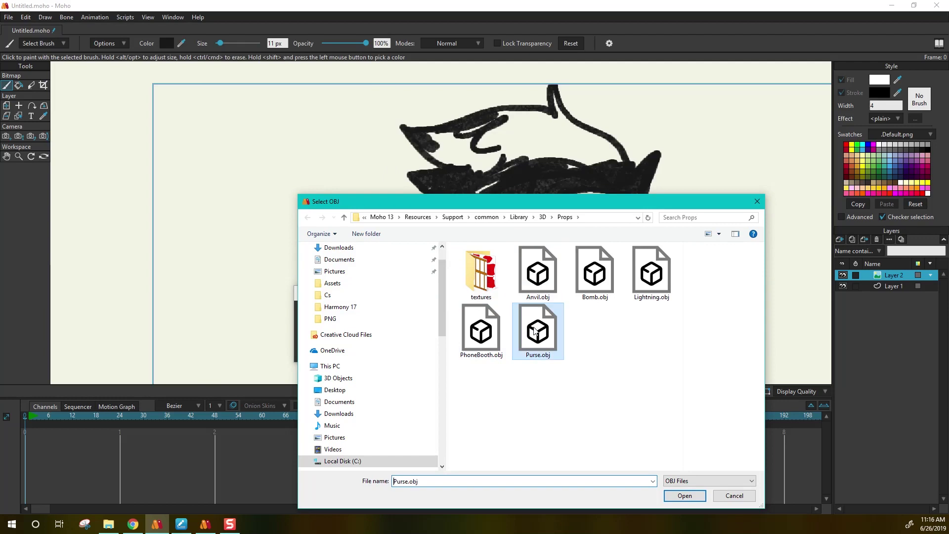
pyautogui.click(597, 283)
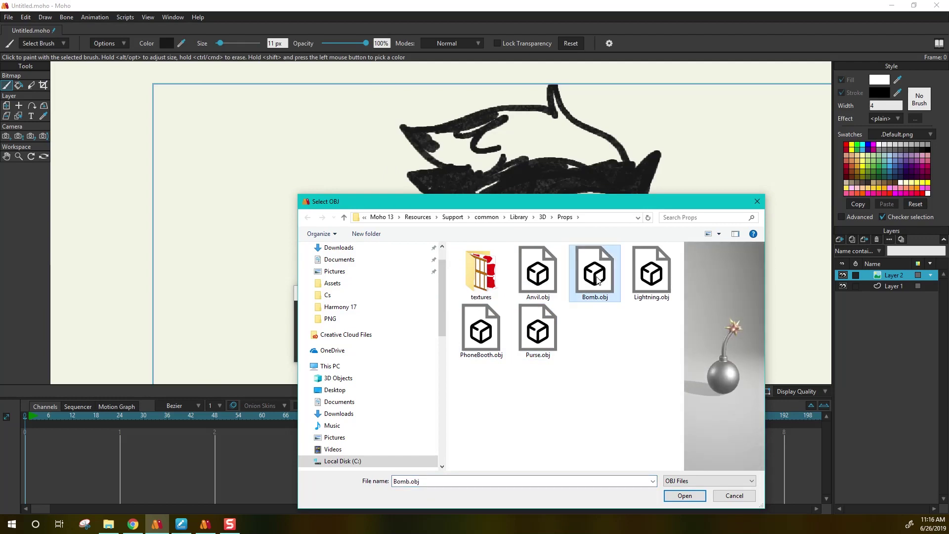
pyautogui.click(553, 280)
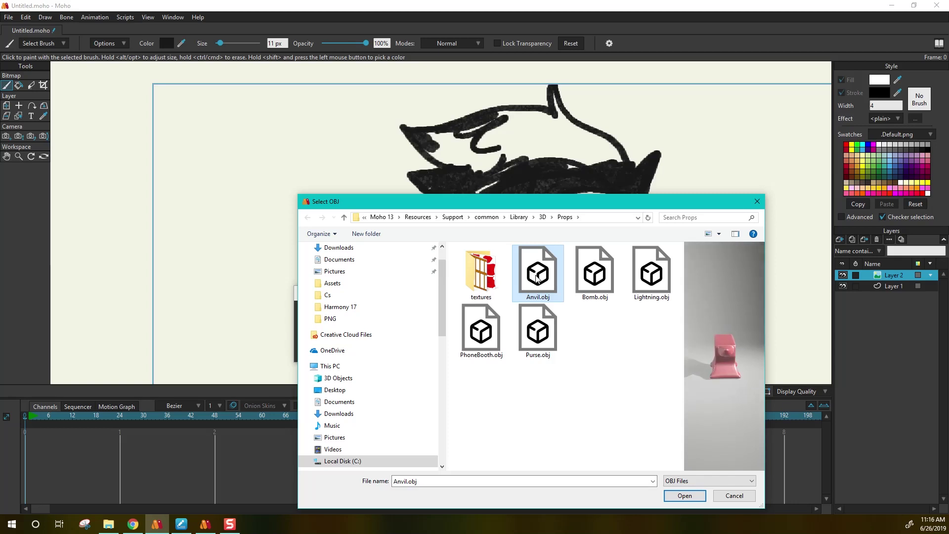
pyautogui.click(643, 280)
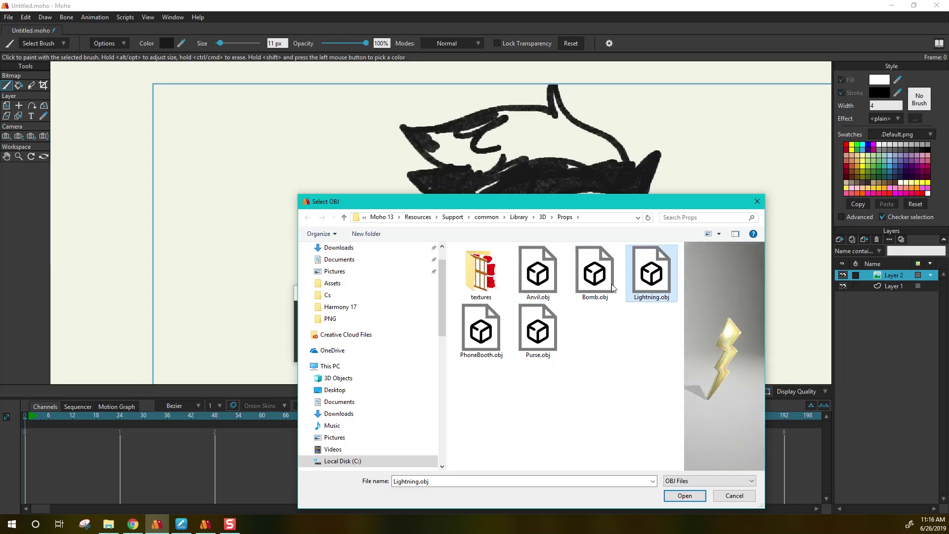
pyautogui.click(484, 337)
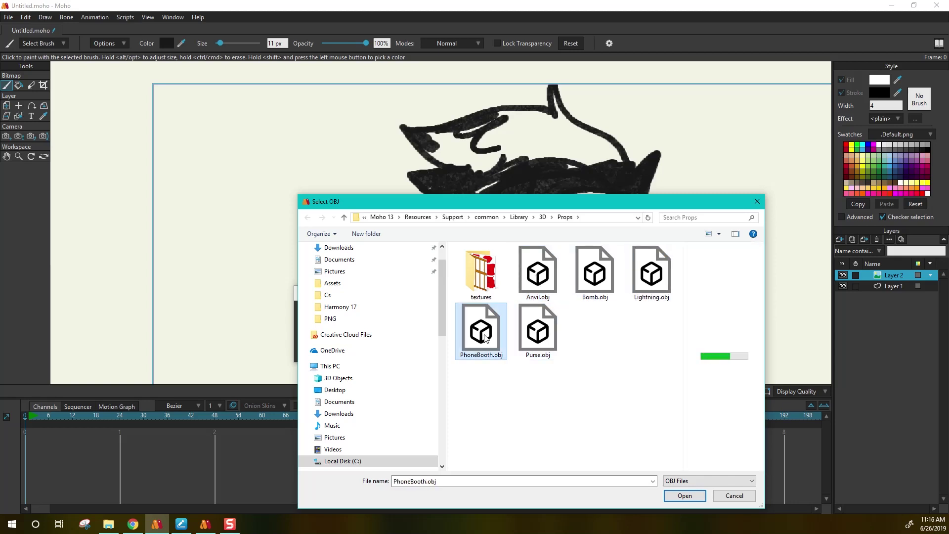
pyautogui.click(530, 334)
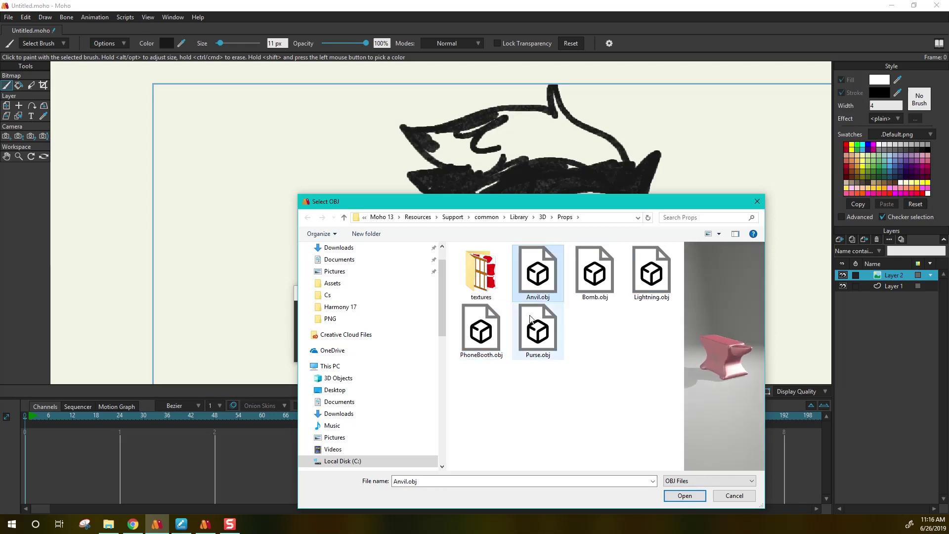
# - Create the 3D Object layer from Purse.obj with Scale to Moho enabled
pyautogui.doubleClick(530, 334)
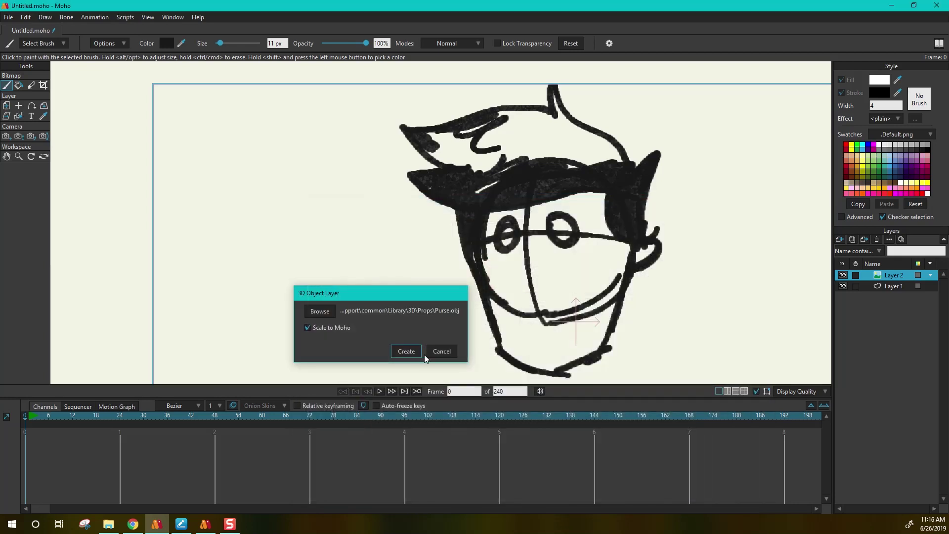
pyautogui.moveTo(430, 292); pyautogui.dragTo(493, 180)
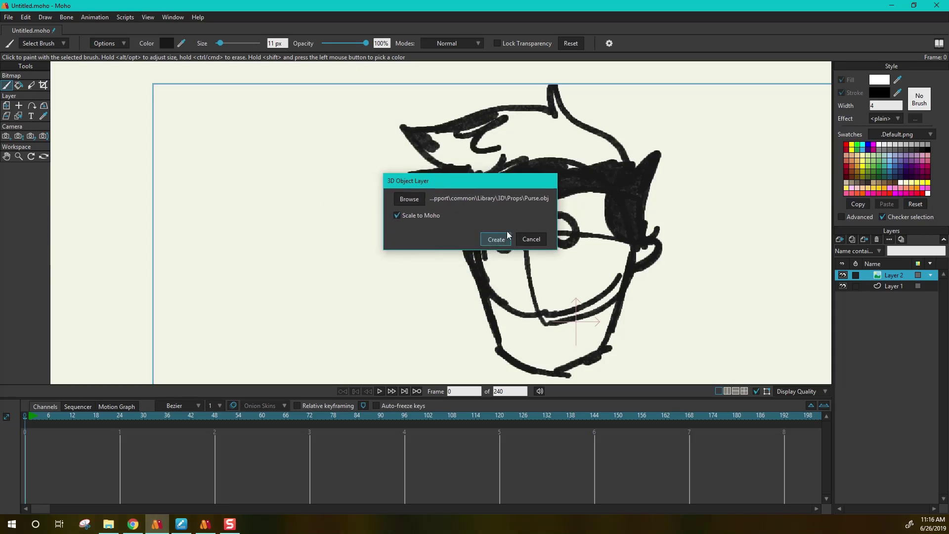
pyautogui.click(497, 238)
pyautogui.scroll(-5, 521, 234)
pyautogui.scroll(2, 543, 232)
pyautogui.moveTo(631, 175); pyautogui.dragTo(595, 215)
pyautogui.scroll(7, 526, 292)
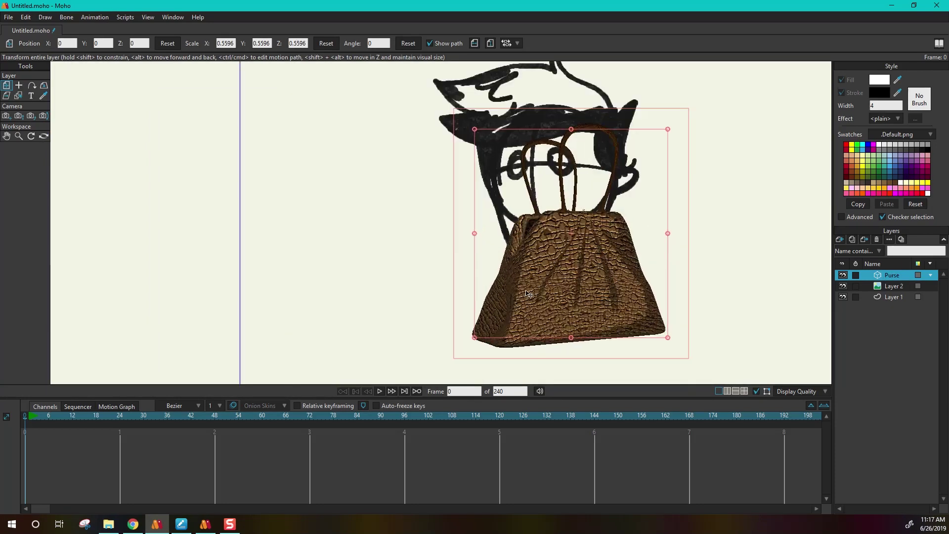
pyautogui.scroll(-5, 525, 292)
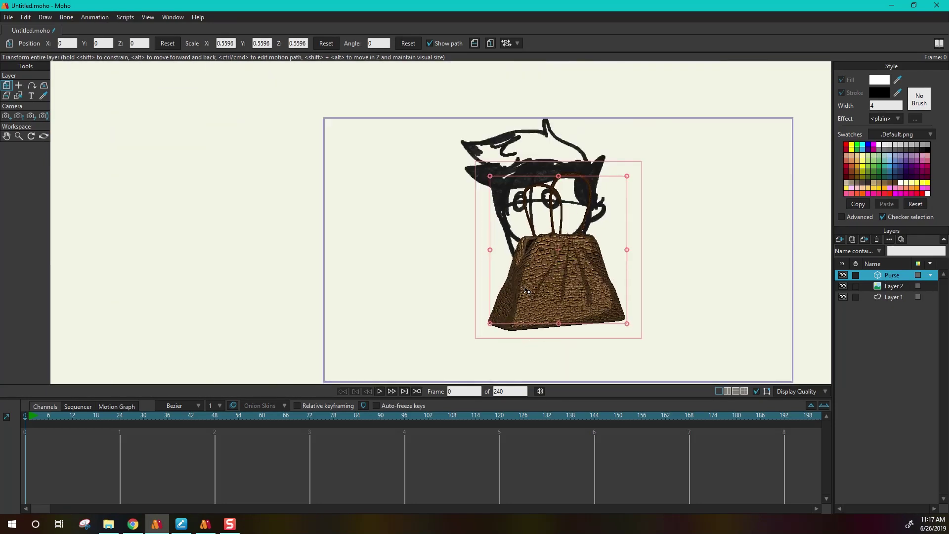
# - Rotate the purse layer in 3D around its X and Y axes through several angles, ending with its front facing the view
pyautogui.click(44, 86)
pyautogui.moveTo(668, 303); pyautogui.dragTo(794, 200)
pyautogui.moveTo(478, 339); pyautogui.dragTo(568, 288)
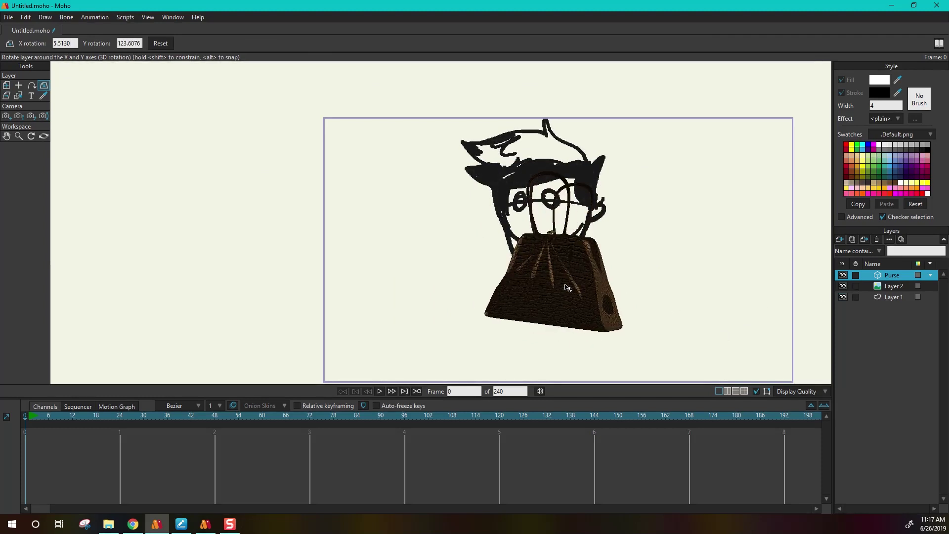
pyautogui.moveTo(660, 301); pyautogui.dragTo(650, 214)
pyautogui.moveTo(597, 294); pyautogui.dragTo(342, 290)
pyautogui.moveTo(577, 286); pyautogui.dragTo(496, 304)
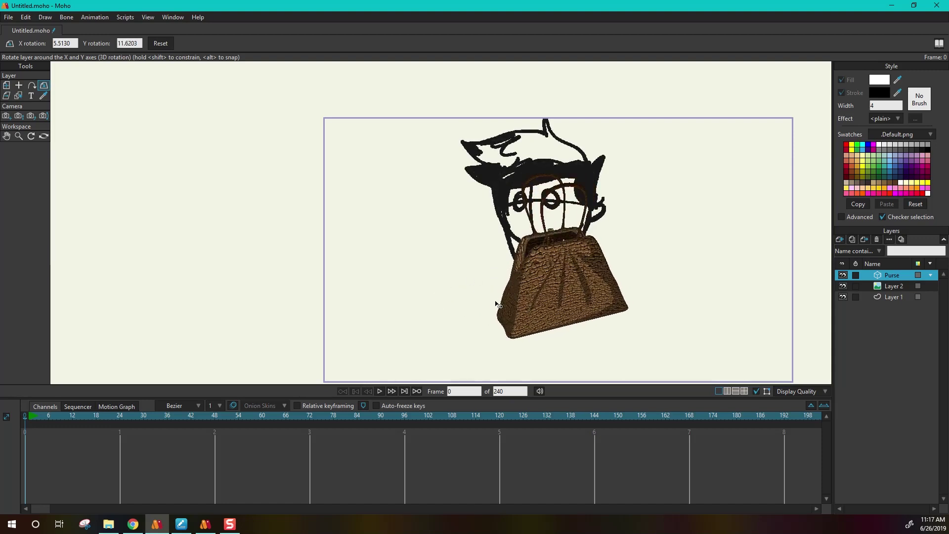
pyautogui.moveTo(569, 269); pyautogui.dragTo(716, 280)
pyautogui.moveTo(665, 253); pyautogui.dragTo(442, 251)
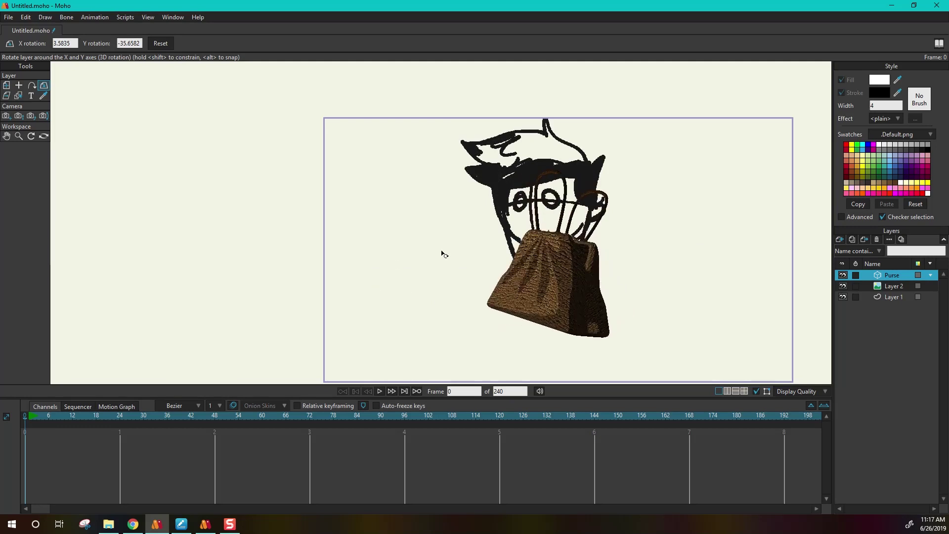
pyautogui.moveTo(760, 319); pyautogui.dragTo(558, 280)
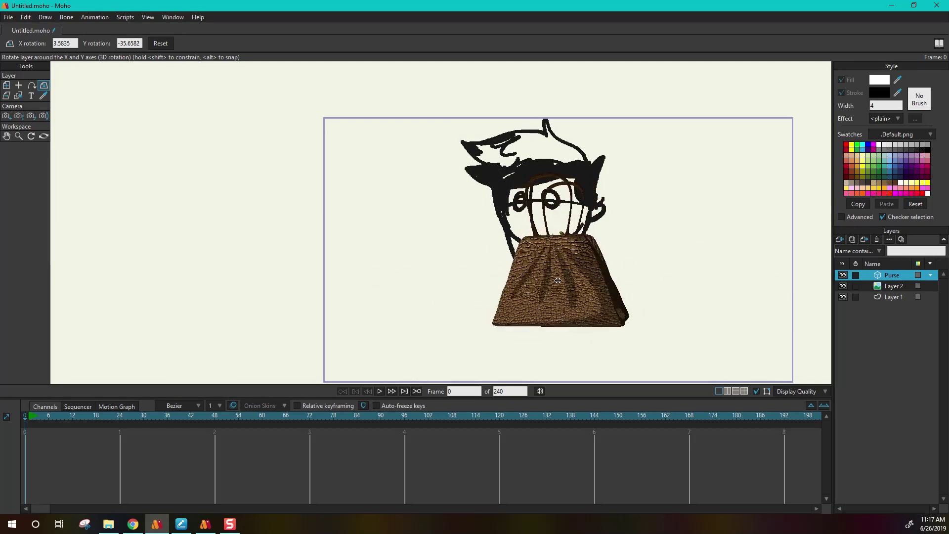
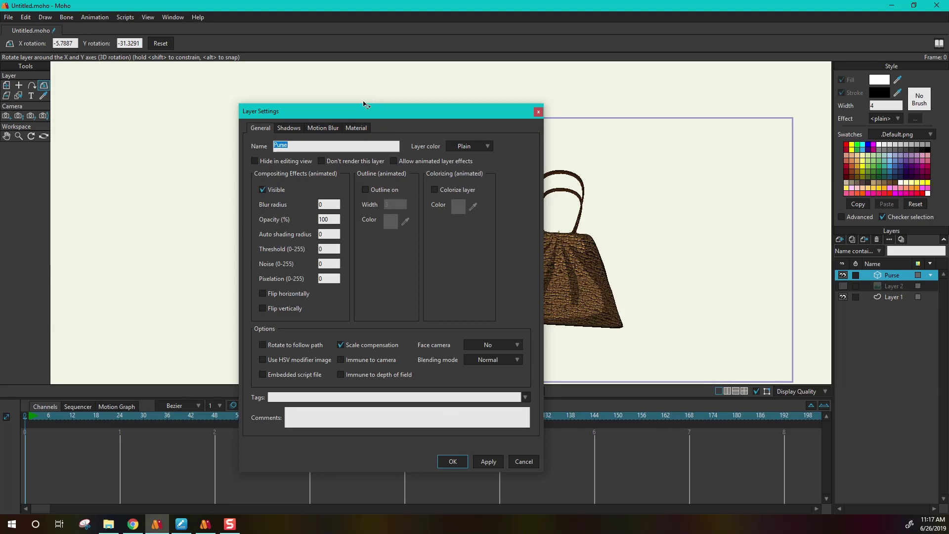
# - Examine the Purse layer's material settings and the texture files offered for it, without choosing one
pyautogui.click(356, 128)
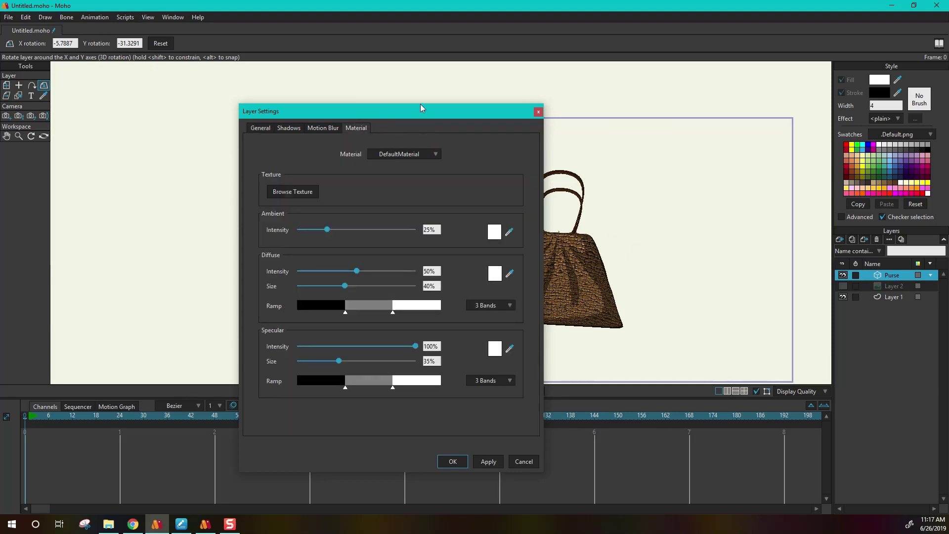
pyautogui.moveTo(421, 107); pyautogui.dragTo(821, 138)
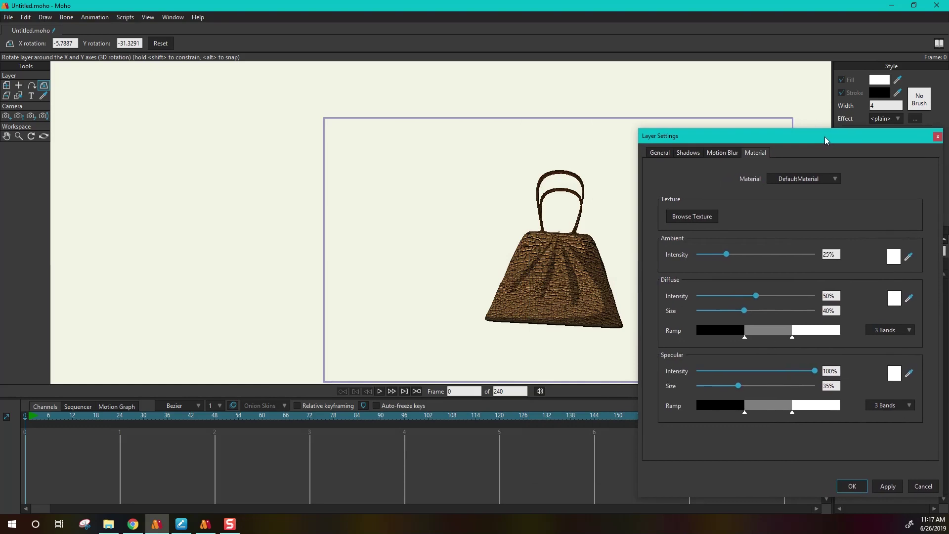
pyautogui.click(702, 218)
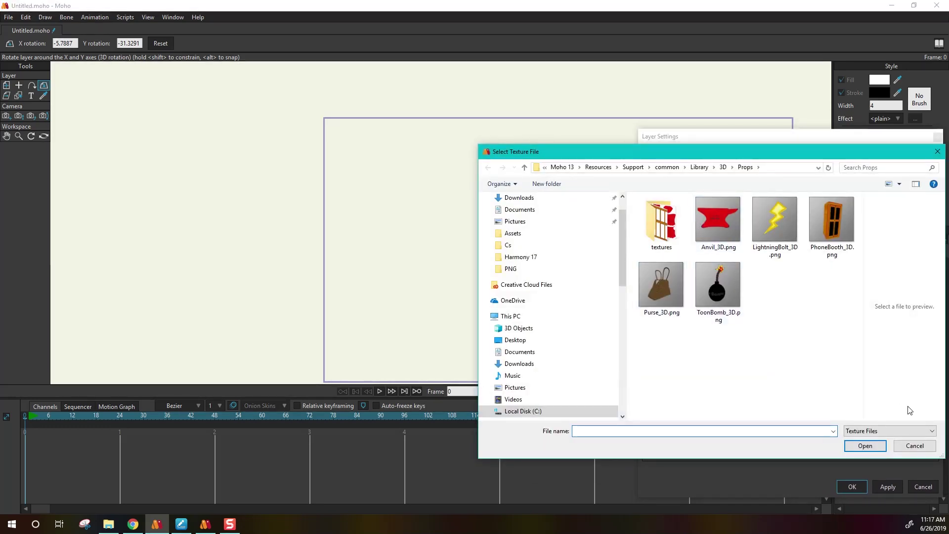
pyautogui.click(914, 446)
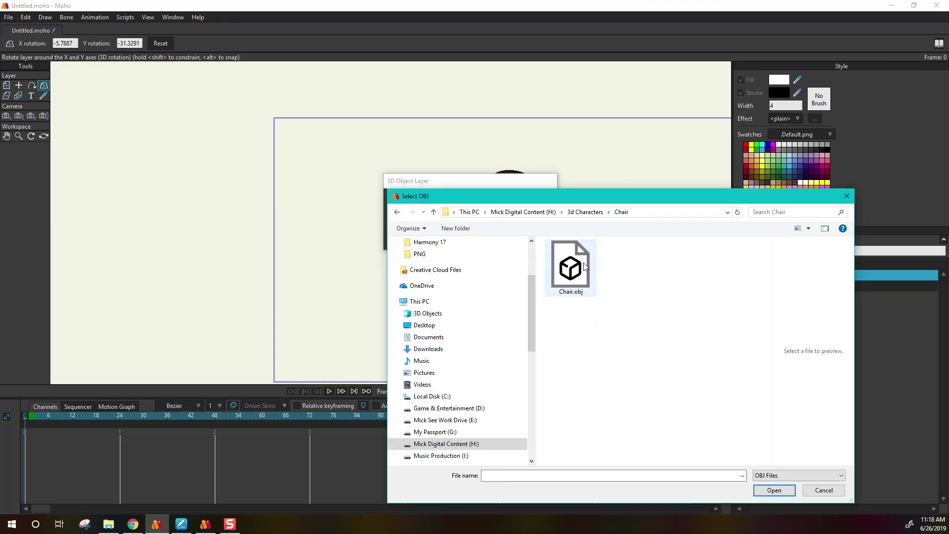
# - Create a 3D Object layer from Chair.obj and rotate the chair to about -5.5 in X and 58.6 in Y
pyautogui.click(584, 262)
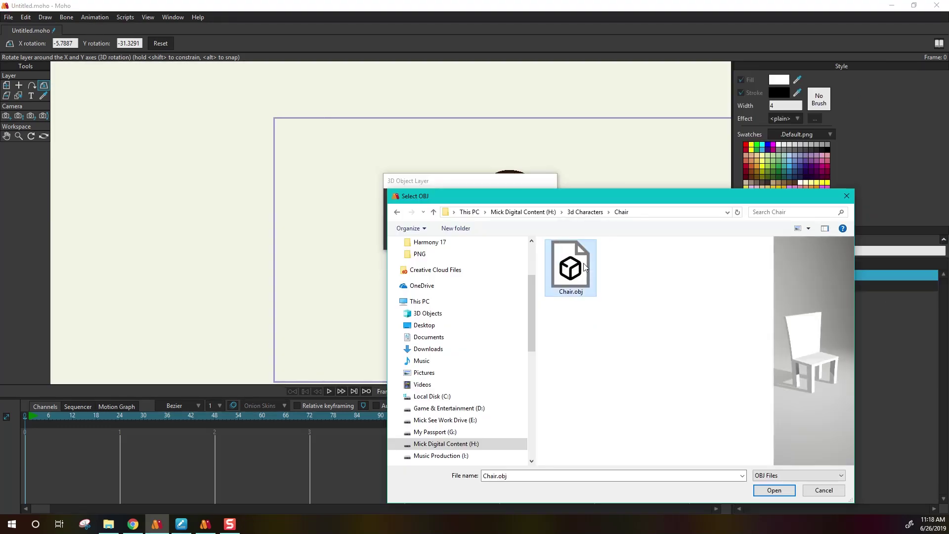
pyautogui.click(785, 493)
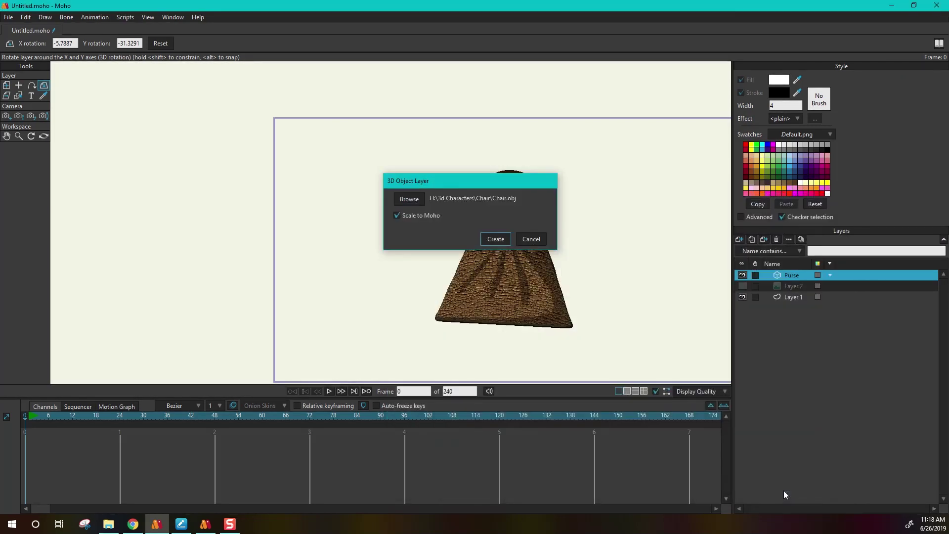
pyautogui.click(495, 240)
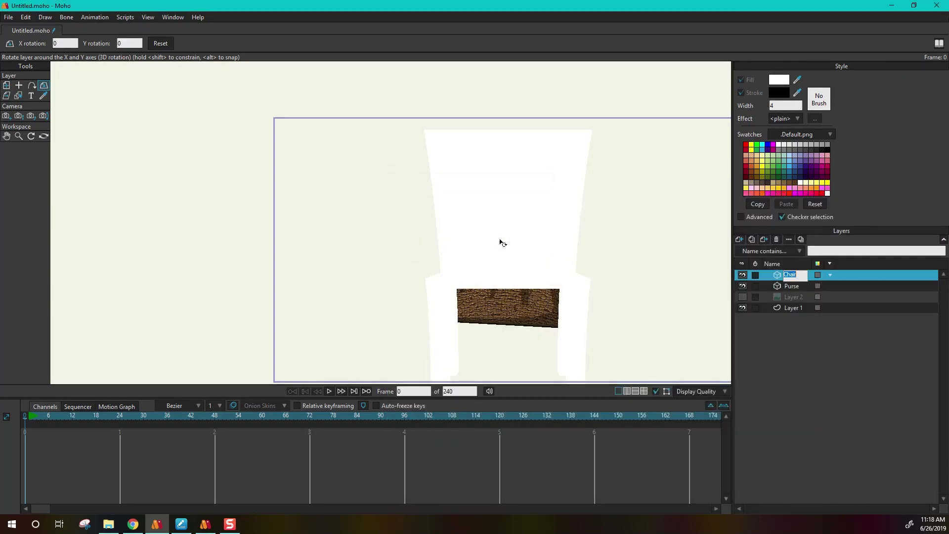
pyautogui.scroll(-5, 534, 271)
pyautogui.scroll(3, 535, 271)
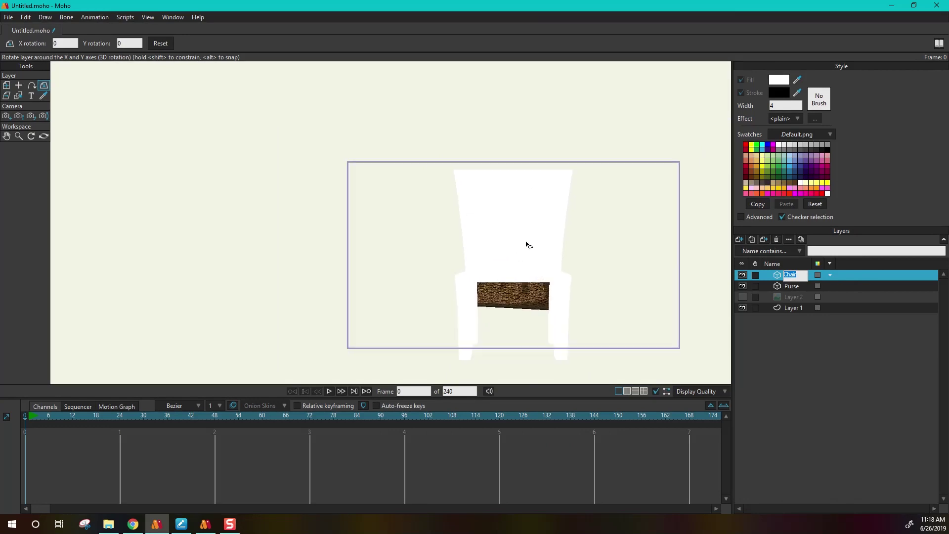
pyautogui.moveTo(528, 245); pyautogui.dragTo(755, 246)
# - In the Chair layer's material settings, select Mat.1 and assign Chair_Diffuse_Map.png as its texture
pyautogui.doubleClick(799, 275)
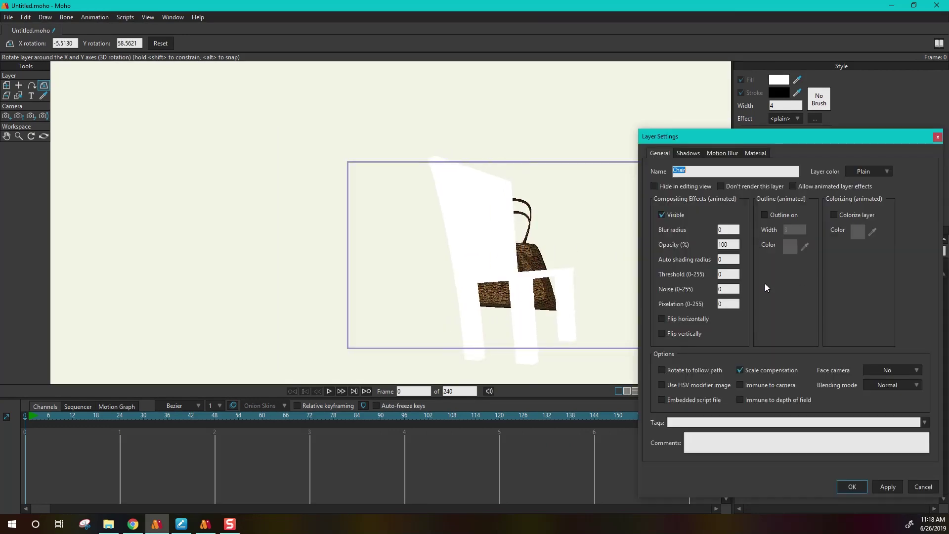
pyautogui.click(756, 154)
pyautogui.click(779, 180)
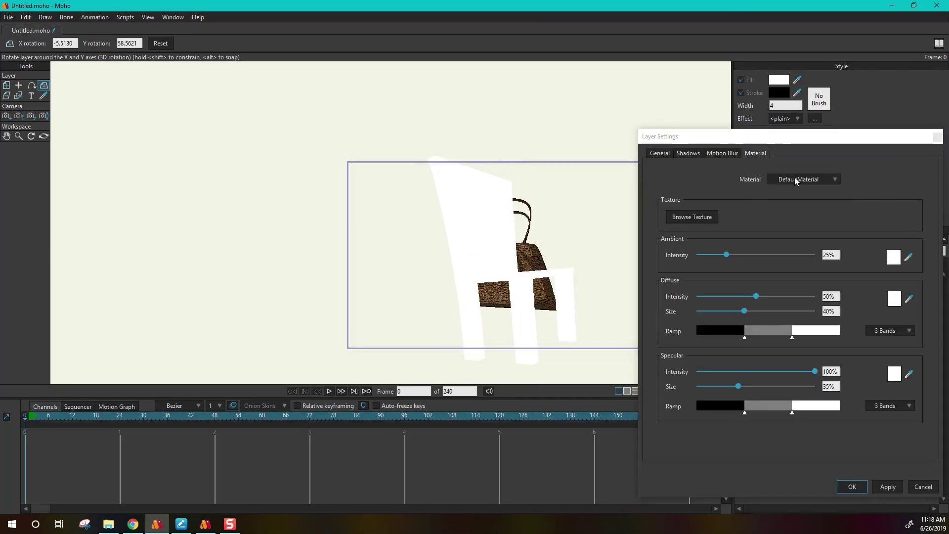
pyautogui.click(800, 196)
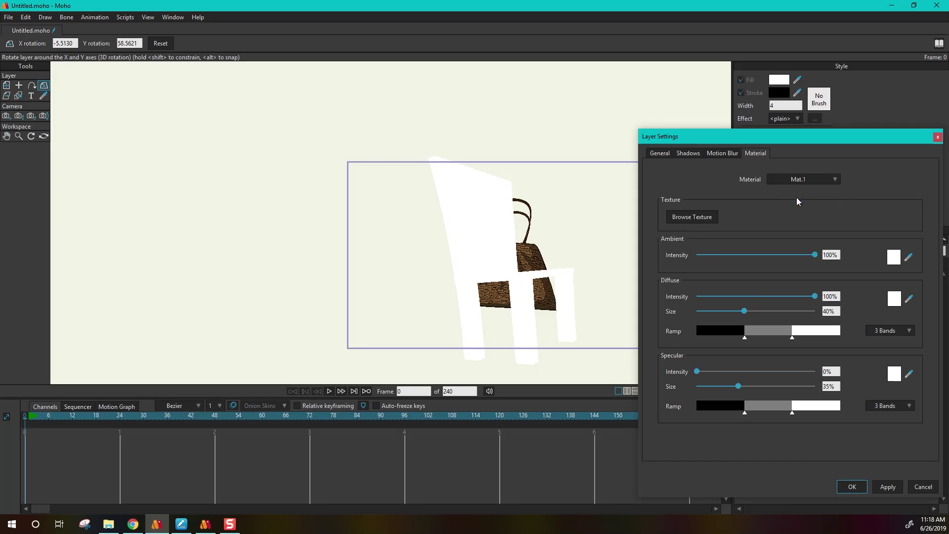
pyautogui.click(799, 181)
pyautogui.click(700, 218)
pyautogui.click(700, 218)
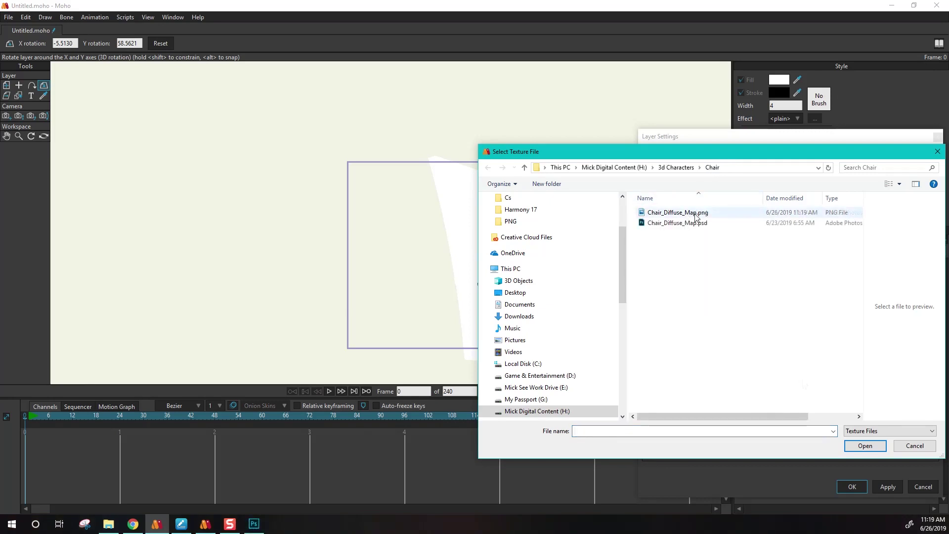
pyautogui.doubleClick(697, 224)
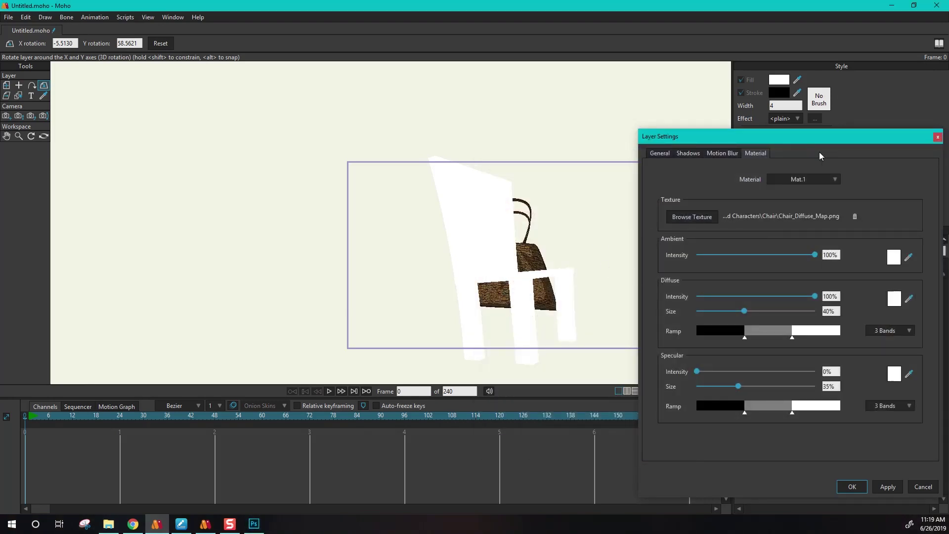
# - Switch the chair's material selection away and back to Mat.1, and apply the texture to the chair
pyautogui.moveTo(819, 138); pyautogui.dragTo(719, 135)
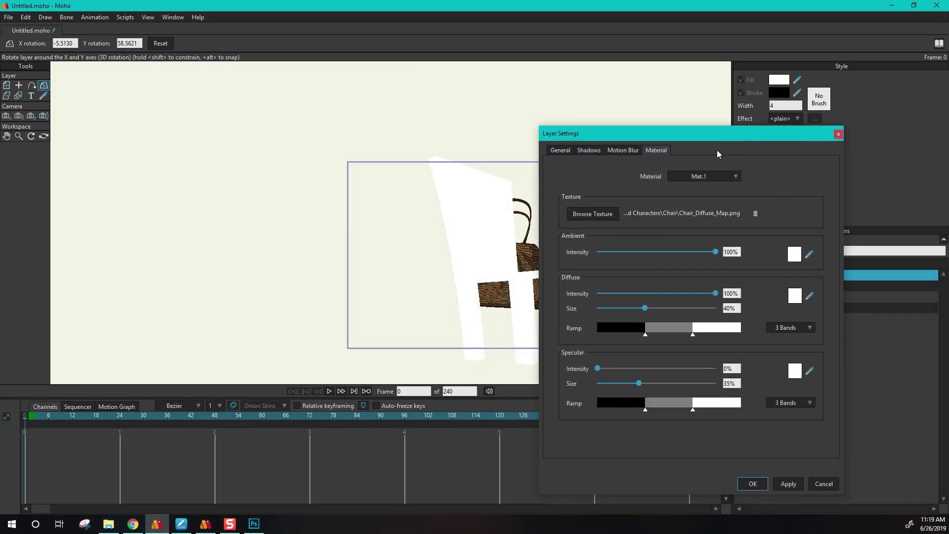
pyautogui.click(710, 179)
pyautogui.click(717, 202)
pyautogui.click(713, 176)
pyautogui.click(722, 195)
pyautogui.click(782, 484)
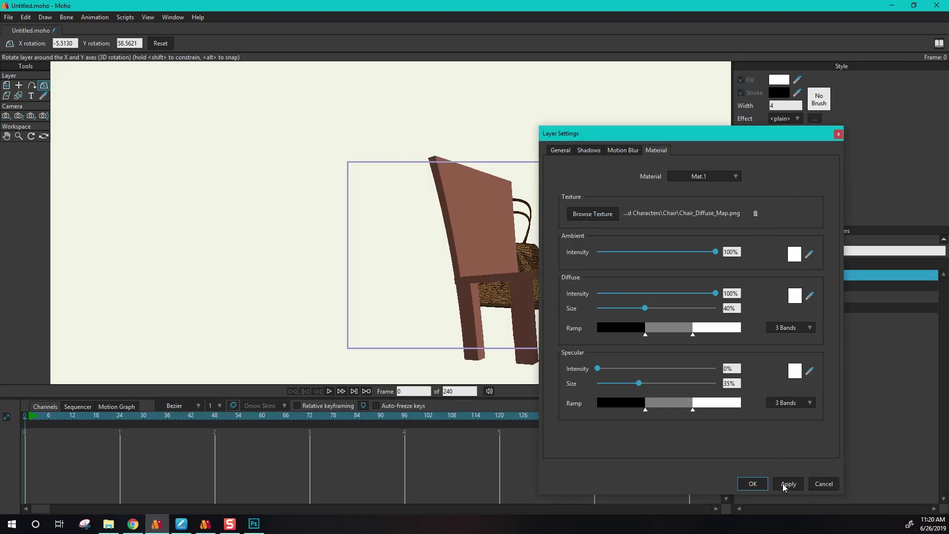
# - Move the layer settings clear of the canvas and rotate the chair to about -1.1 in X and -31.8 in Y
pyautogui.moveTo(676, 138); pyautogui.dragTo(207, 111)
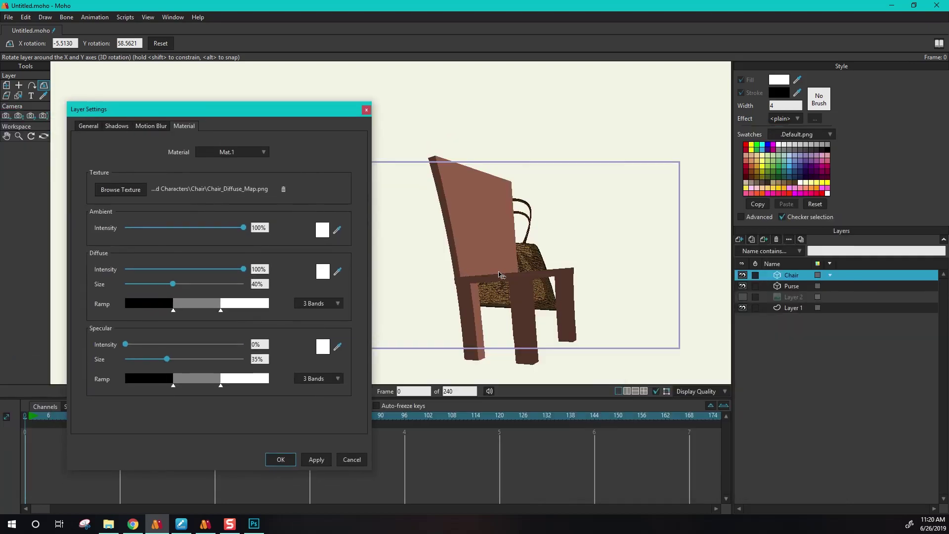
pyautogui.moveTo(503, 276); pyautogui.dragTo(484, 252)
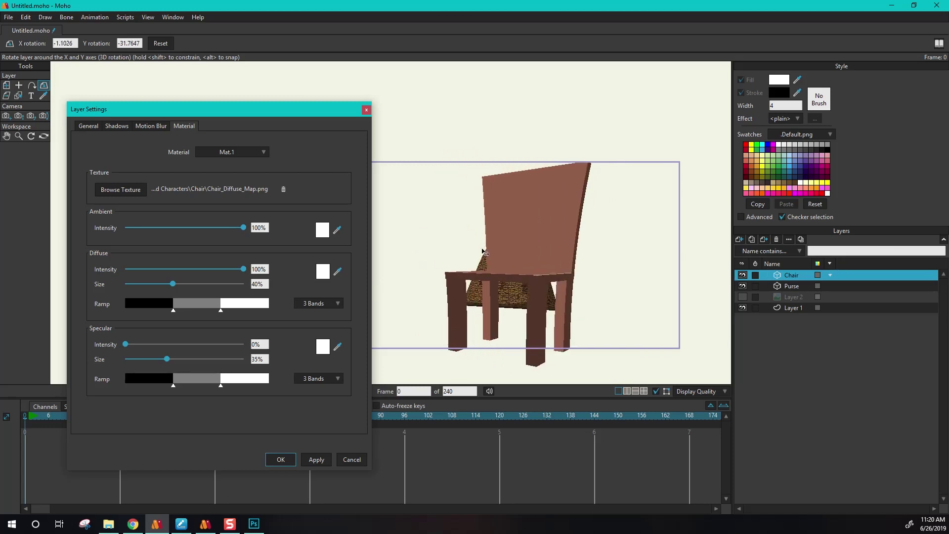
# - Scale the Chair layer uniformly to about 0.73 and reposition it at about X 0.66, Y -0.11, beside the purse
pyautogui.click(6, 85)
pyautogui.moveTo(577, 157); pyautogui.dragTo(557, 182)
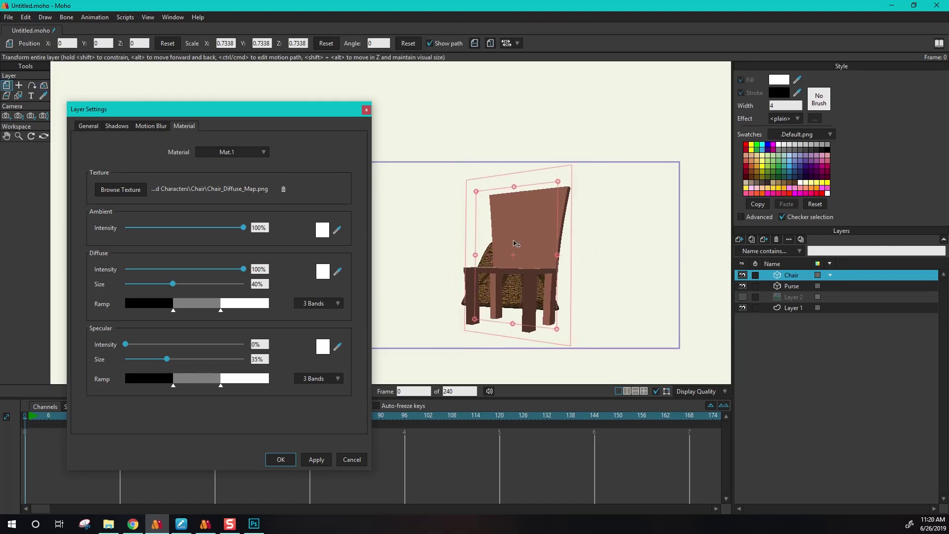
pyautogui.moveTo(537, 240); pyautogui.dragTo(599, 251)
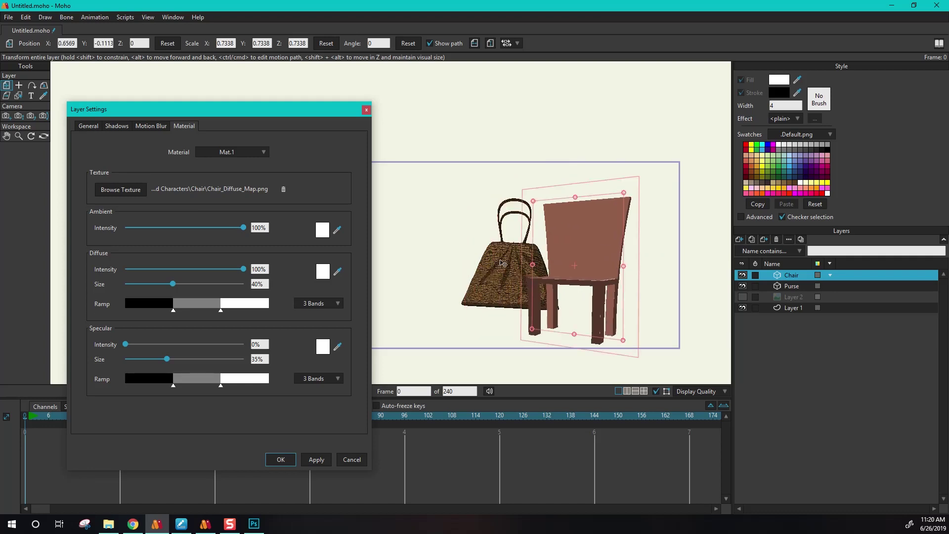
# - Reorder the Chair layer below Layer 2 so that the purse is drawn in front of the chair
pyautogui.hotkey('ctrl', 'z')
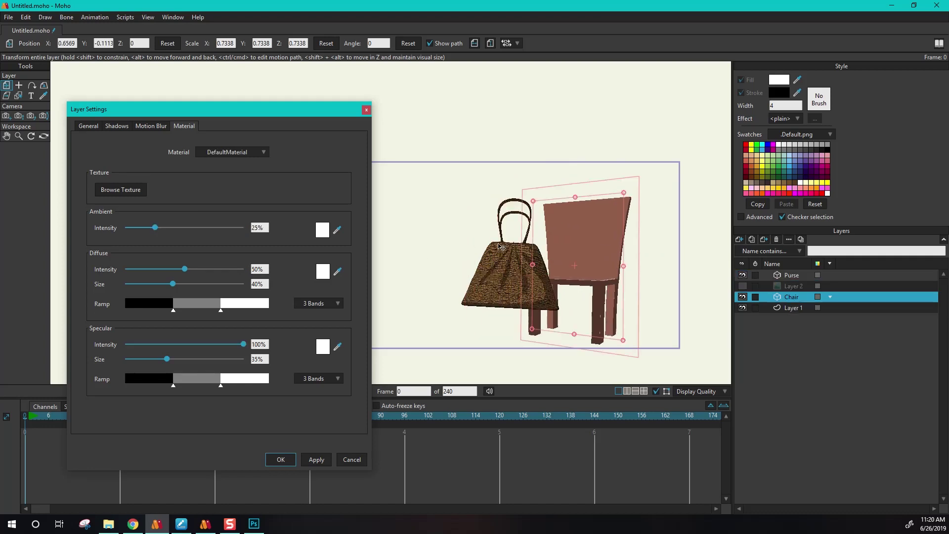
pyautogui.moveTo(500, 245); pyautogui.dragTo(502, 247)
pyautogui.click(789, 276)
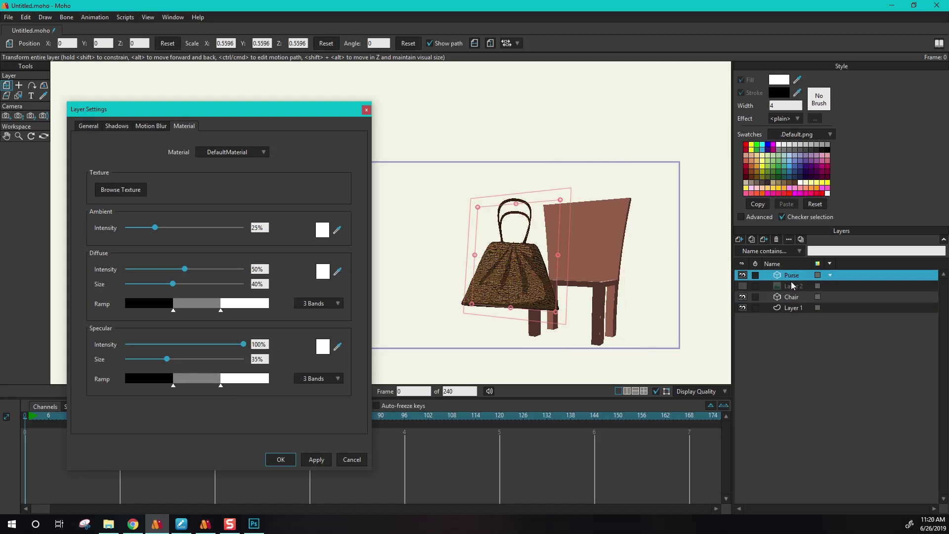
pyautogui.click(778, 299)
# - Select the Purse layer, move the purse over the chair and scale it down
pyautogui.click(791, 275)
pyautogui.moveTo(540, 233); pyautogui.dragTo(604, 209)
pyautogui.moveTo(622, 175); pyautogui.dragTo(604, 232)
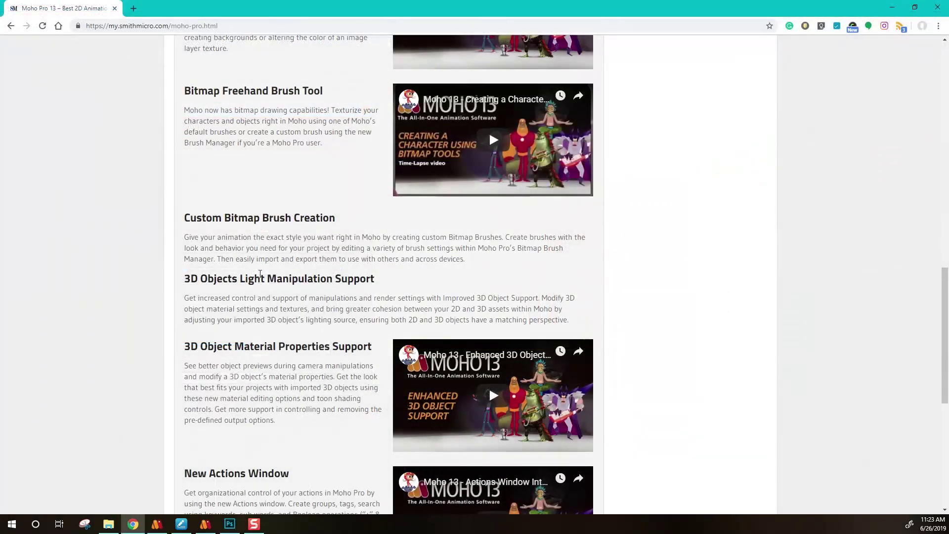
# - Switch back to Moho, open the Light window and set latitude 53.66, longitude -24.96, intensity 73% and distance 35%
pyautogui.click(892, 7)
pyautogui.scroll(4, 434, 223)
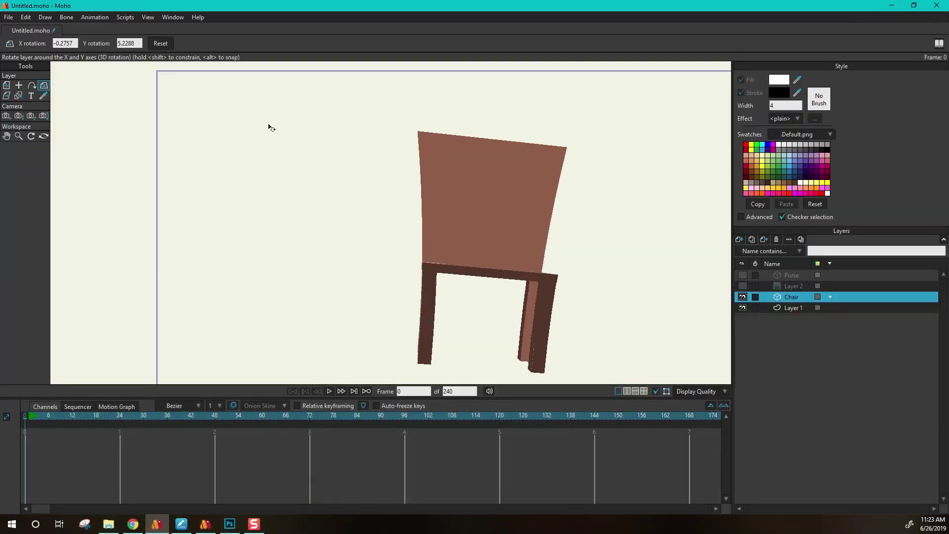
pyautogui.click(173, 18)
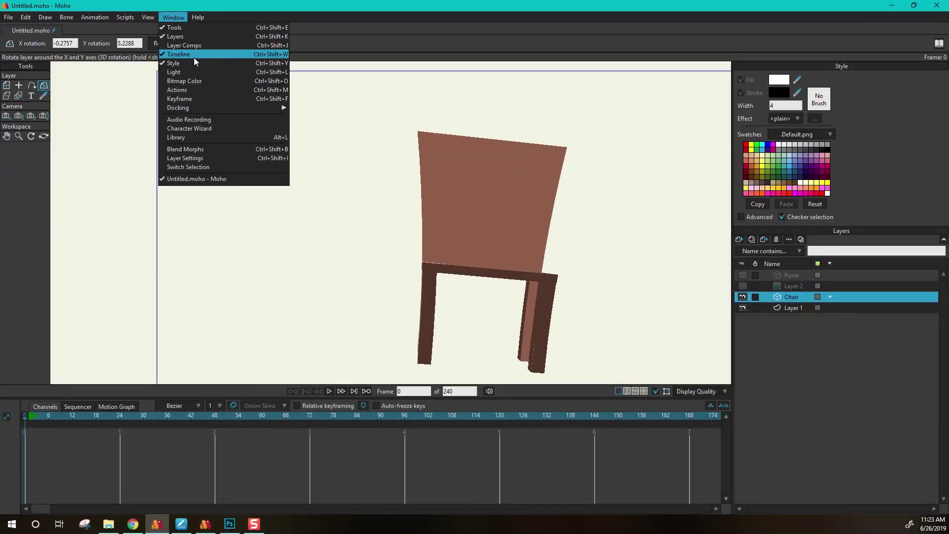
pyautogui.press('Escape')
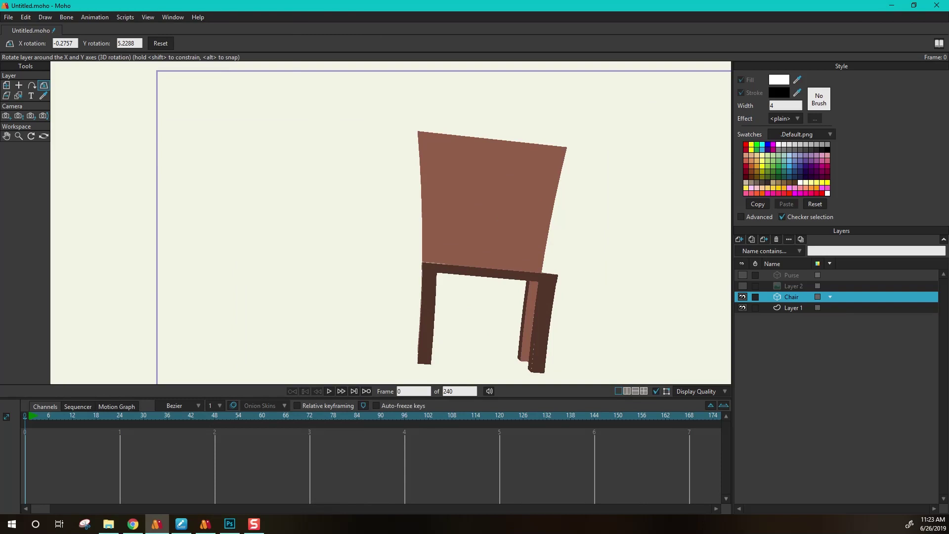
pyautogui.moveTo(247, 168)
pyautogui.mouseDown()
pyautogui.moveTo(199, 158)
pyautogui.moveTo(247, 163)
pyautogui.moveTo(221, 162)
pyautogui.mouseUp()
pyautogui.moveTo(250, 239); pyautogui.dragTo(222, 250)
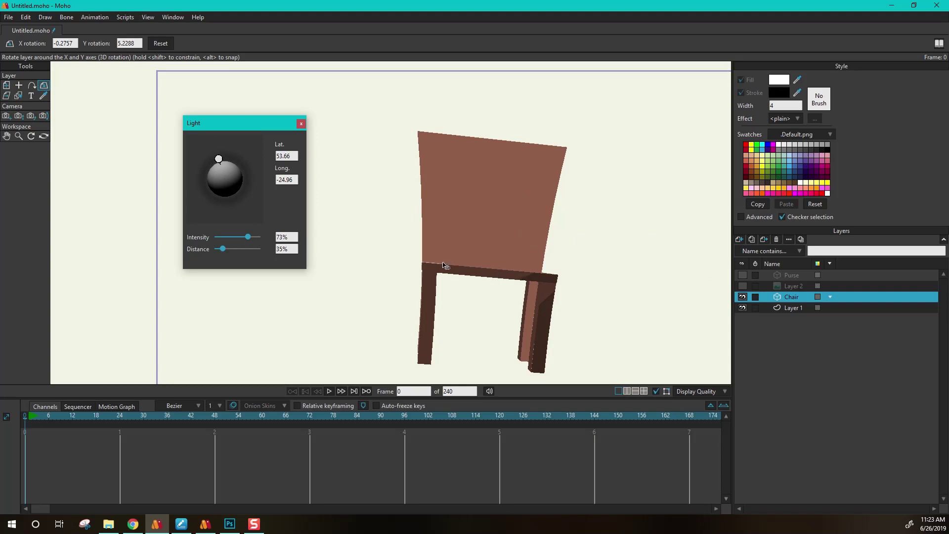
# - Rotate the chair to about 13 in X and 53.2 in Y, and set the light to latitude 61.32, longitude -103.76, intensity 100%, distance 172%
pyautogui.moveTo(444, 266); pyautogui.dragTo(608, 289)
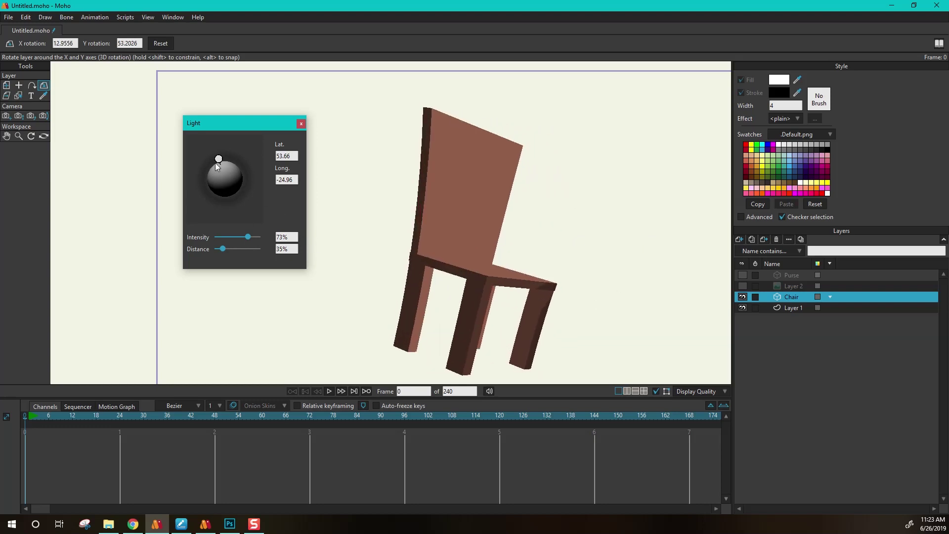
pyautogui.moveTo(216, 164)
pyautogui.mouseDown()
pyautogui.moveTo(236, 153)
pyautogui.moveTo(218, 153)
pyautogui.moveTo(206, 171)
pyautogui.moveTo(224, 158)
pyautogui.moveTo(215, 149)
pyautogui.moveTo(231, 168)
pyautogui.mouseUp()
pyautogui.moveTo(223, 249); pyautogui.dragTo(306, 242)
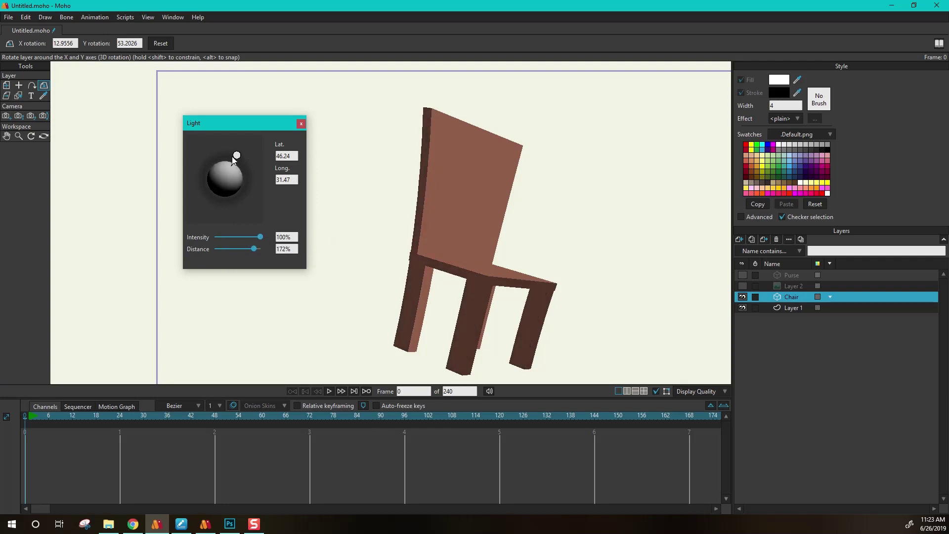
pyautogui.moveTo(233, 156)
pyautogui.mouseDown()
pyautogui.moveTo(213, 151)
pyautogui.moveTo(222, 165)
pyautogui.moveTo(226, 148)
pyautogui.moveTo(210, 150)
pyautogui.mouseUp()
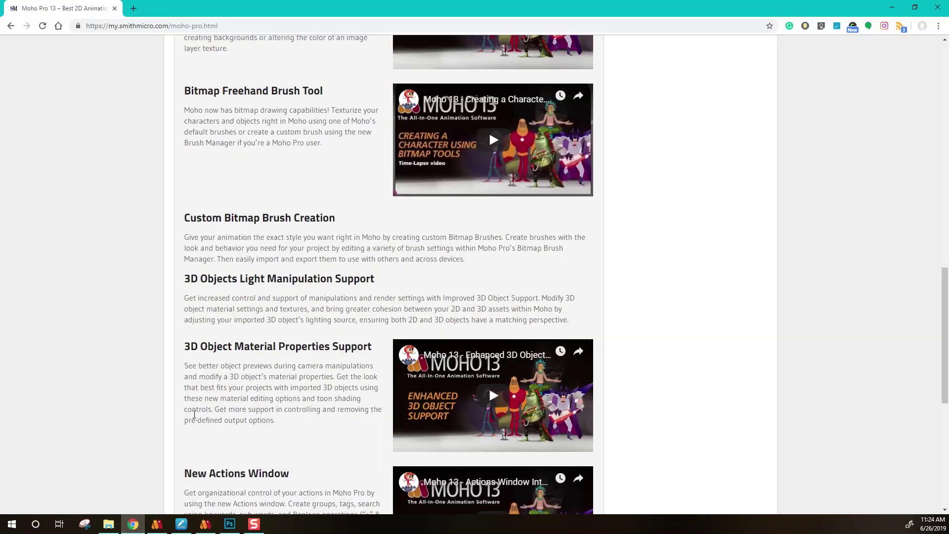
# - Read the New Actions Window entry on the Moho Pro 13 web page, return to Moho and close the Light window
pyautogui.scroll(-5, 310, 269)
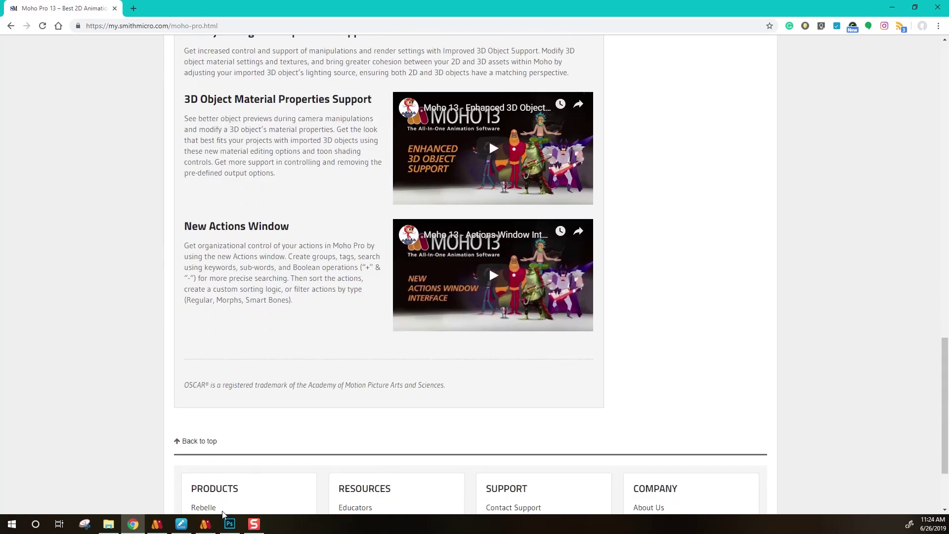
pyautogui.click(172, 505)
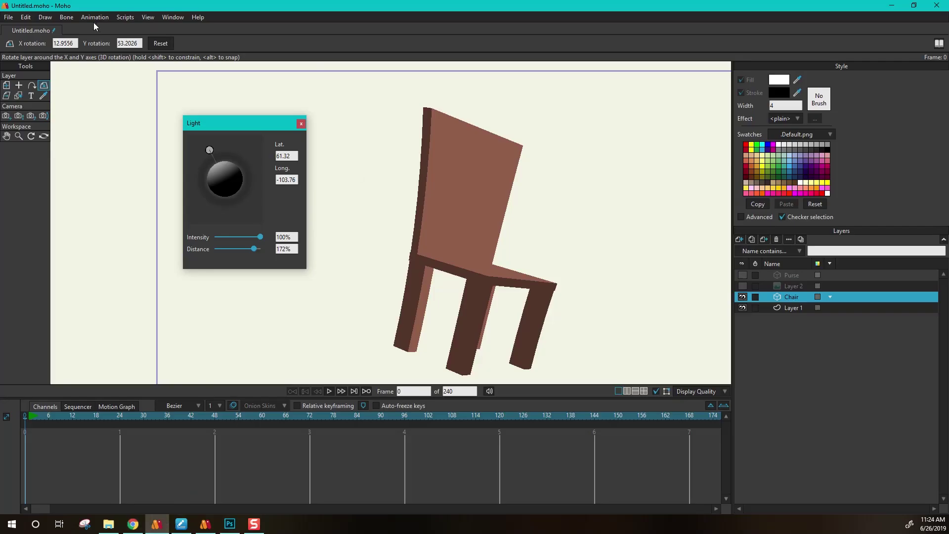
pyautogui.click(301, 123)
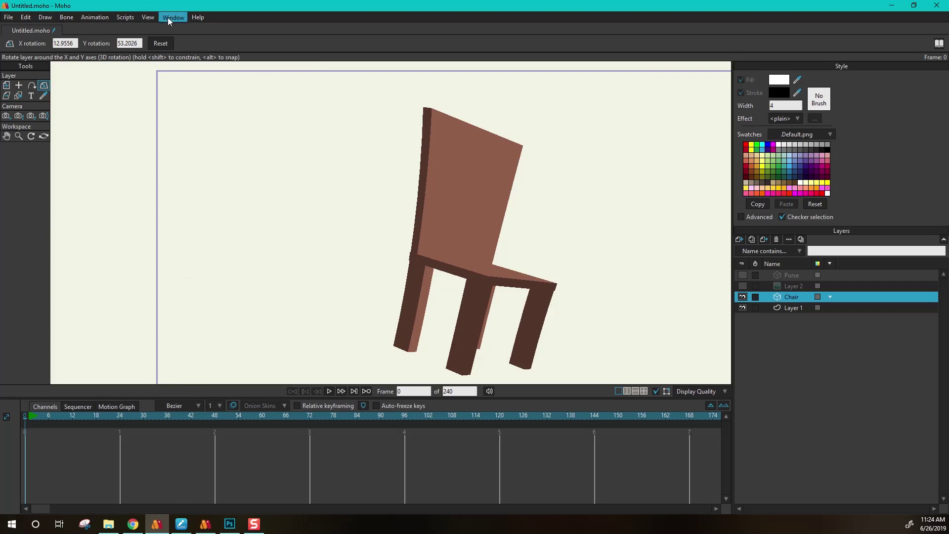
# - Open the Actions window, enlarge it and add a new action to the Chair layer with its default name
pyautogui.click(170, 16)
pyautogui.click(191, 89)
pyautogui.moveTo(364, 324); pyautogui.dragTo(513, 356)
pyautogui.click(451, 347)
pyautogui.click(293, 218)
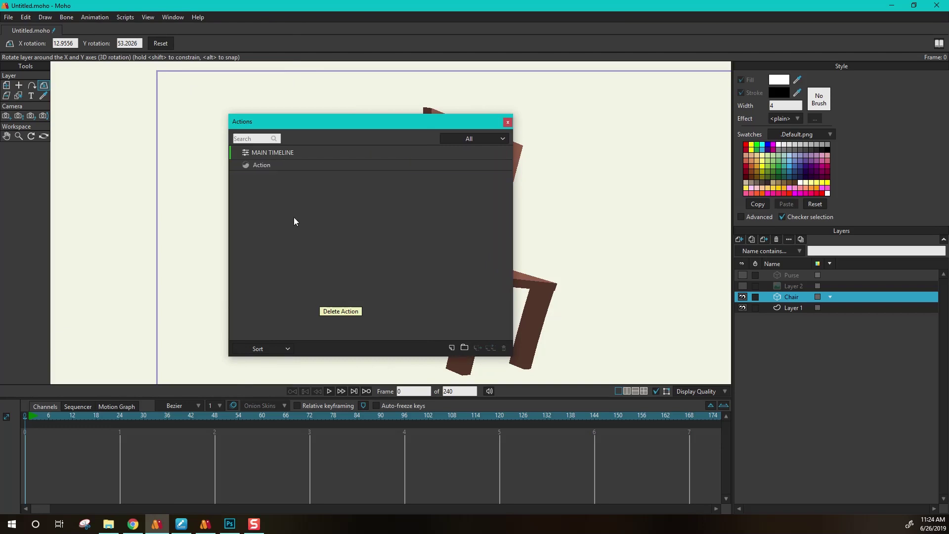
# - Add three more actions with default names to the Chair layer, select the first one and move the Actions window aside
pyautogui.click(272, 164)
pyautogui.click(451, 347)
pyautogui.click(451, 347)
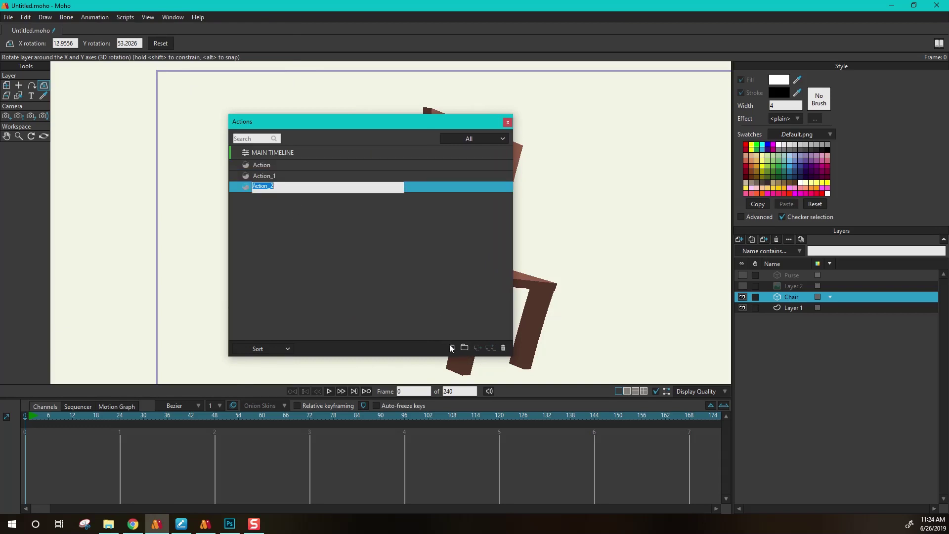
pyautogui.click(451, 347)
pyautogui.click(287, 165)
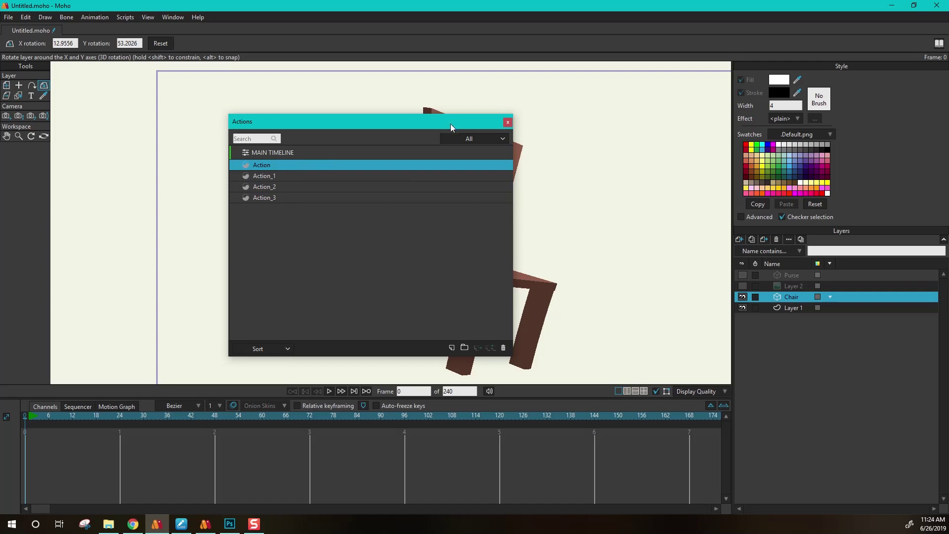
pyautogui.moveTo(450, 123); pyautogui.dragTo(600, 163)
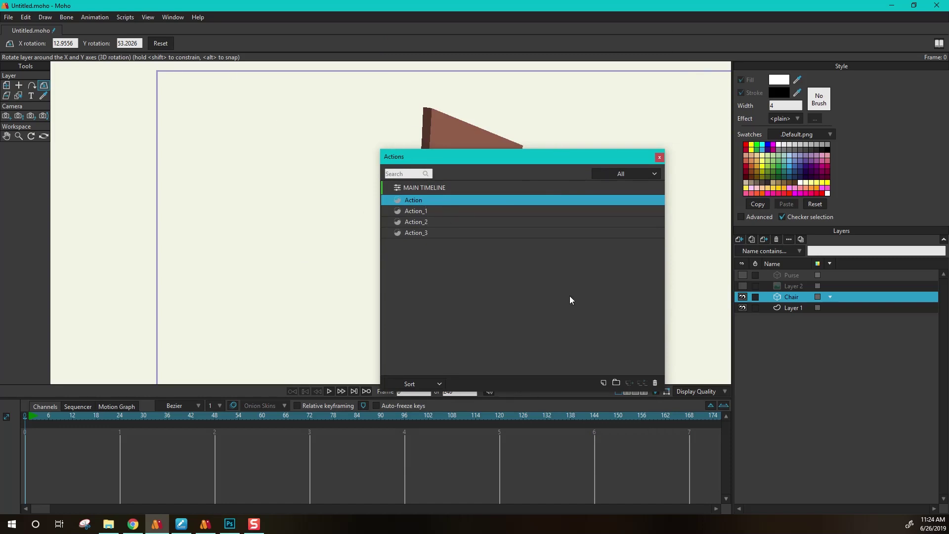
# - Look through the available windows and docking options, and open the Blend Morphs window
pyautogui.click(168, 18)
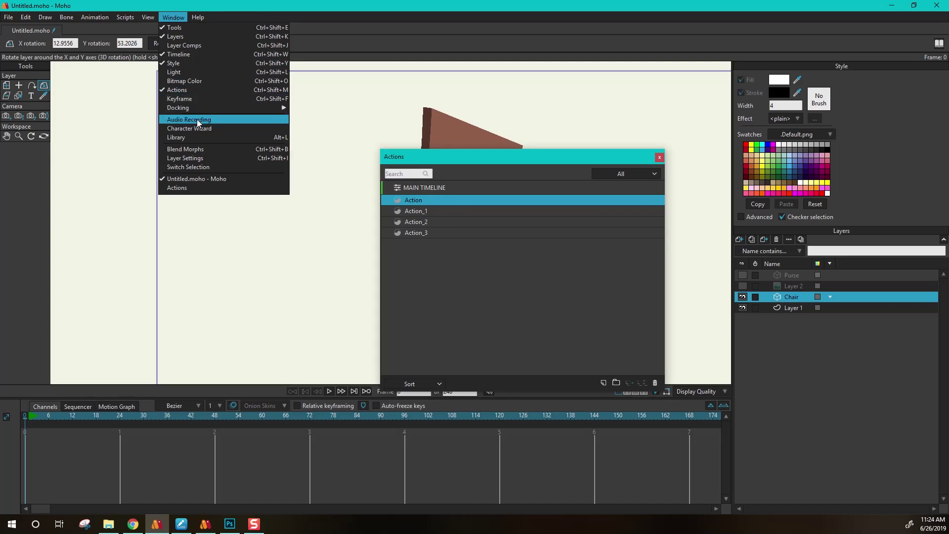
pyautogui.moveTo(222, 108)
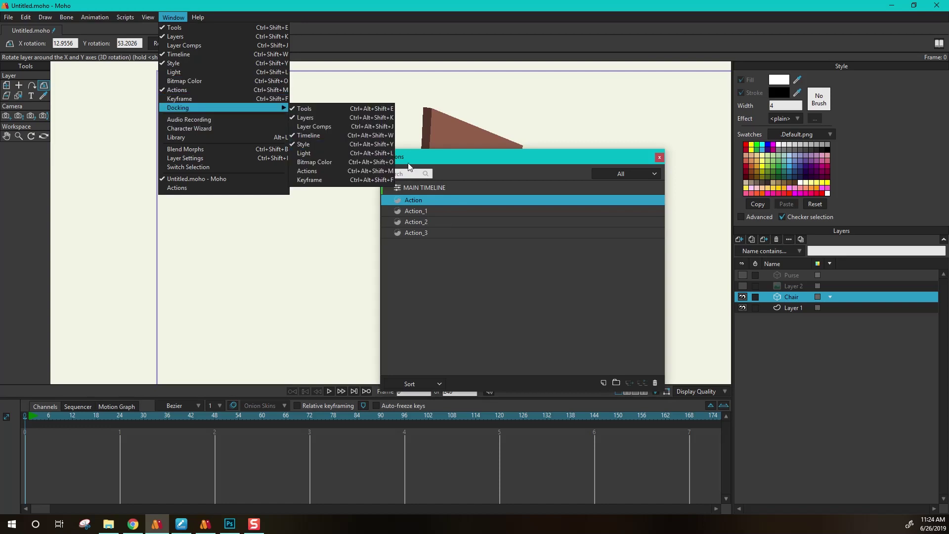
pyautogui.click(459, 159)
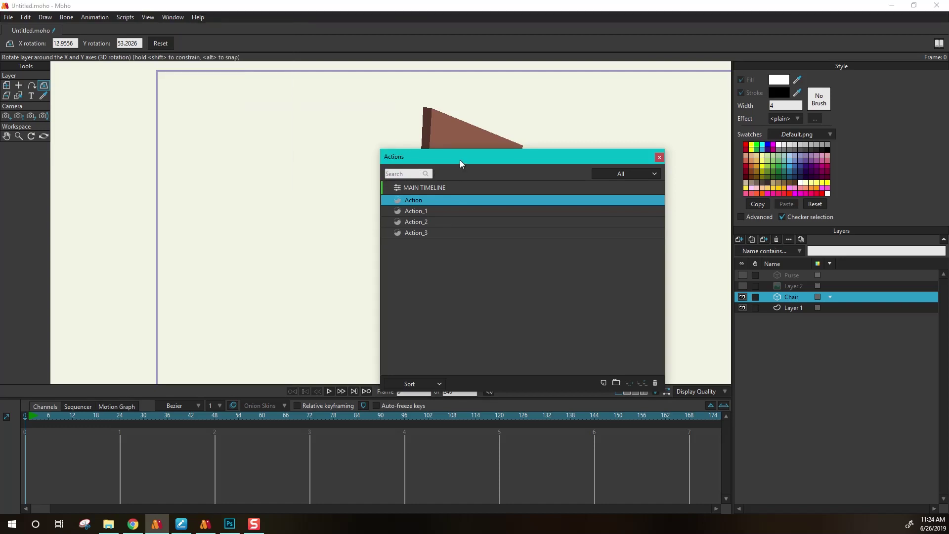
pyautogui.click(162, 18)
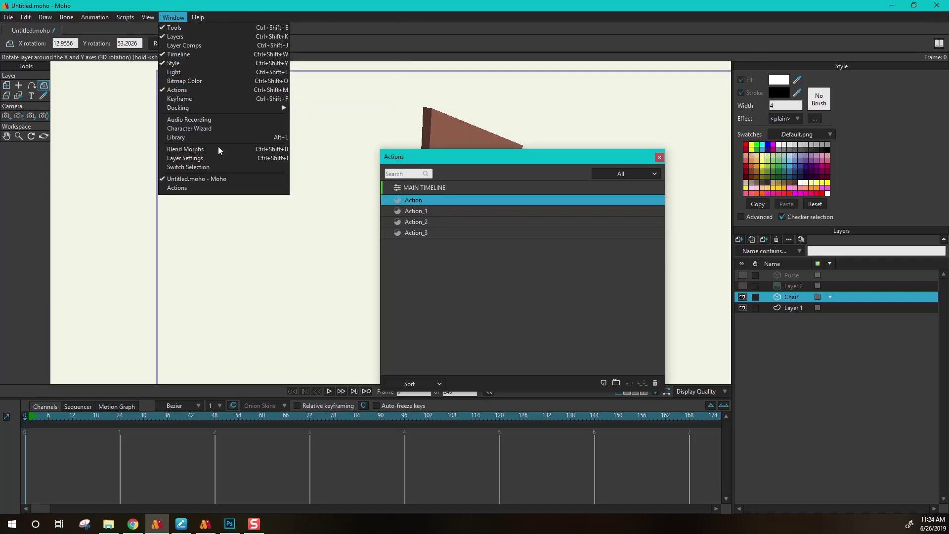
pyautogui.press('Escape')
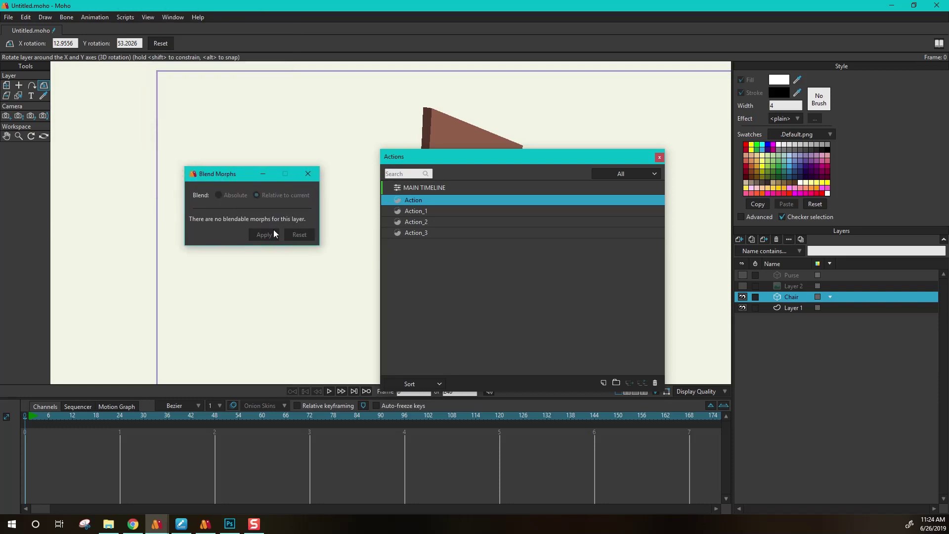
pyautogui.click(167, 17)
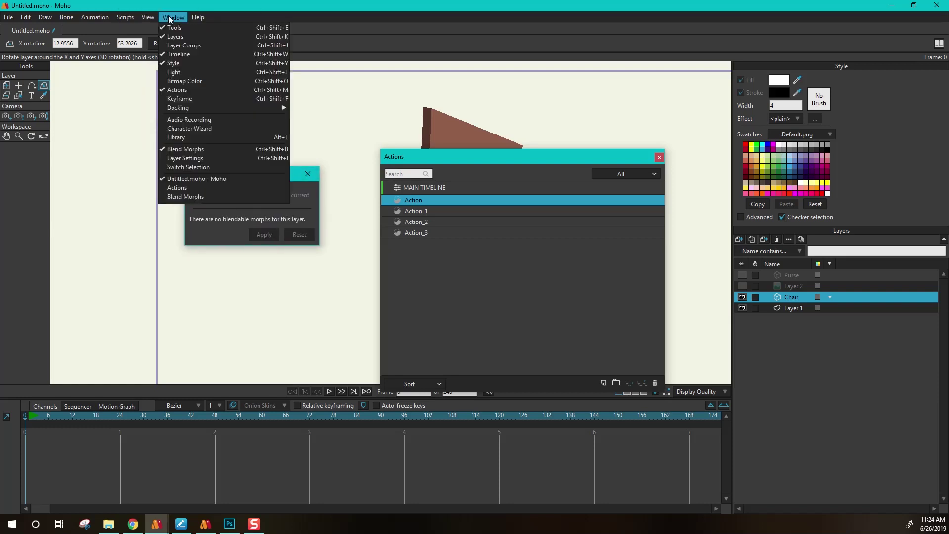
pyautogui.click(437, 156)
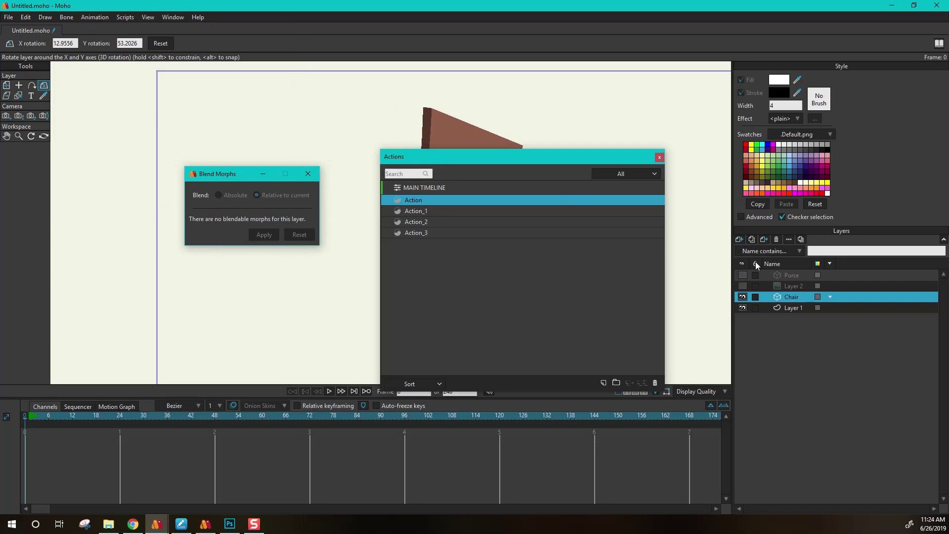
# - Create a Bone layer above the Chair layer and draw a vertical bone plus a slanted second bone above it
pyautogui.click(742, 240)
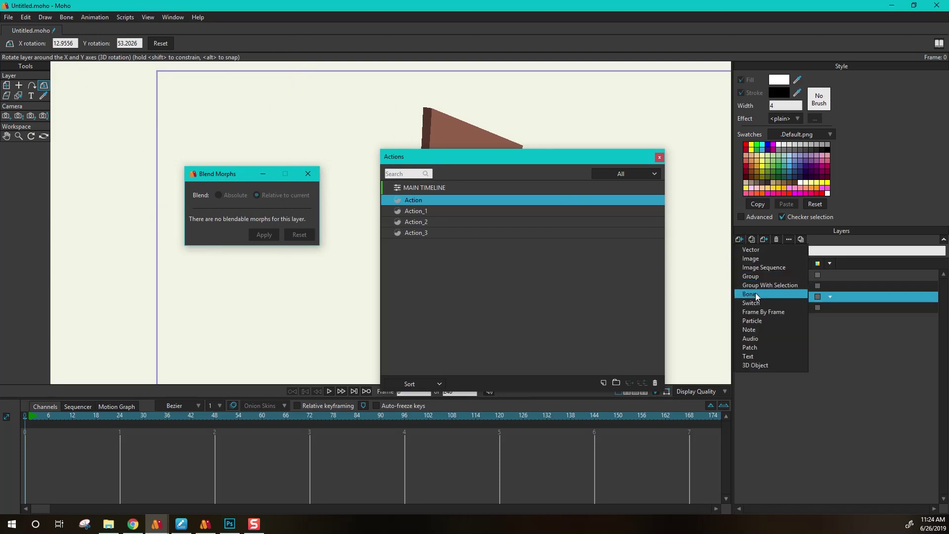
pyautogui.click(759, 294)
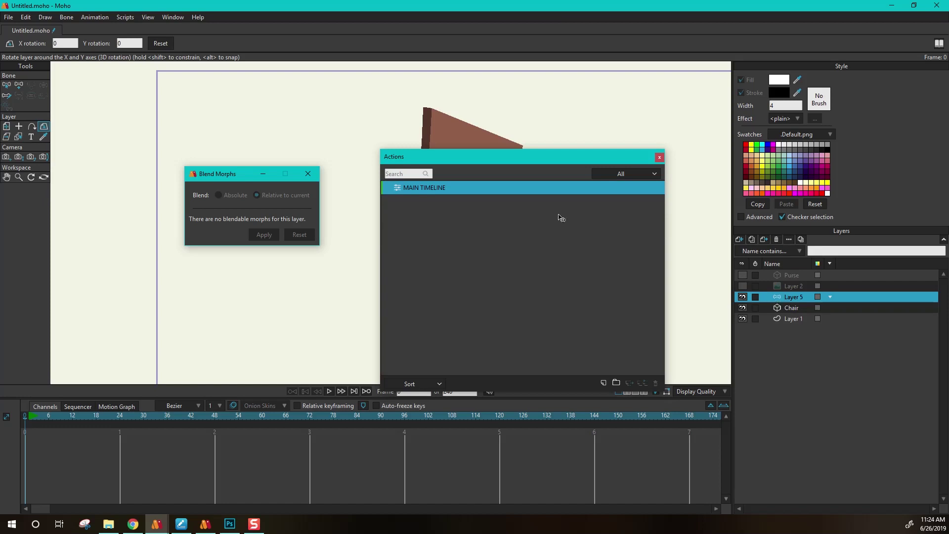
pyautogui.click(18, 85)
pyautogui.moveTo(286, 331); pyautogui.dragTo(288, 229)
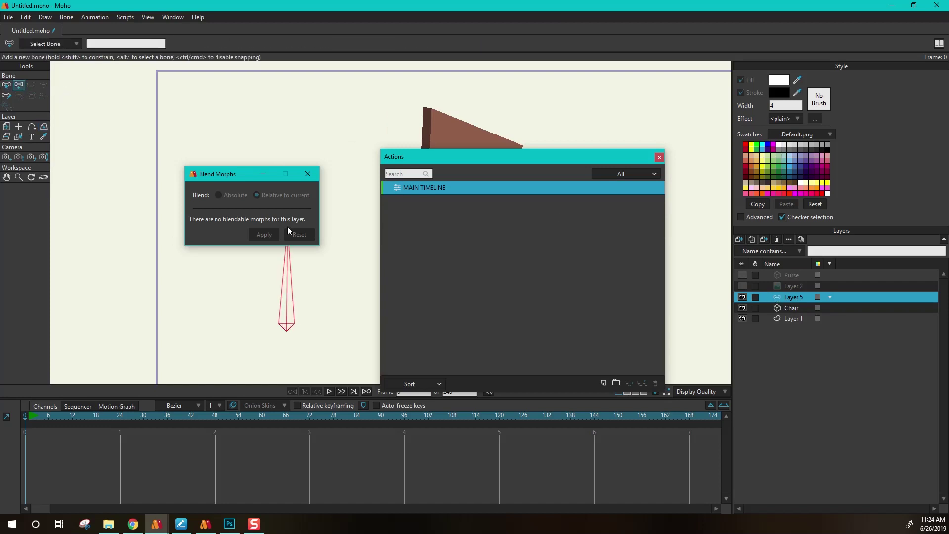
pyautogui.moveTo(241, 173); pyautogui.dragTo(159, 203)
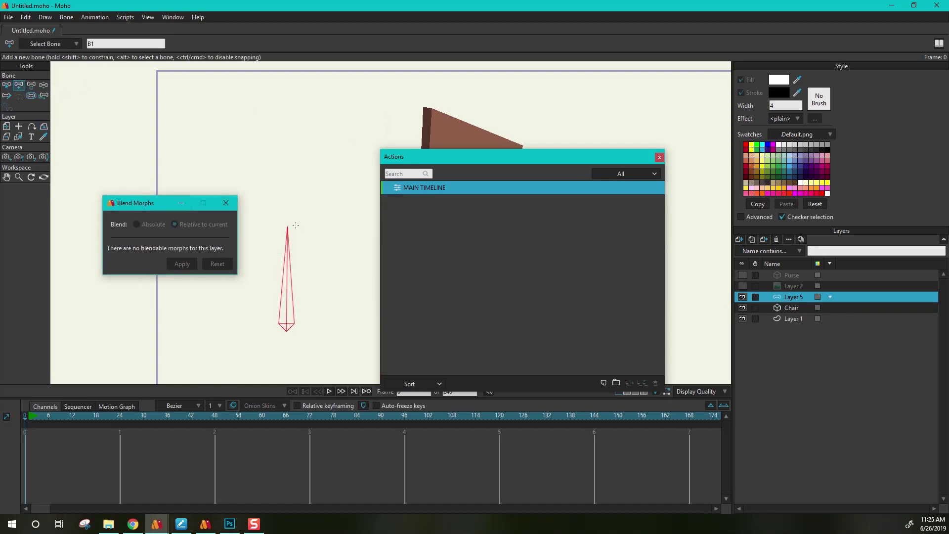
pyautogui.moveTo(297, 219); pyautogui.dragTo(359, 121)
# - Select the upper slanted bone with the Select Bone tool
pyautogui.click(7, 86)
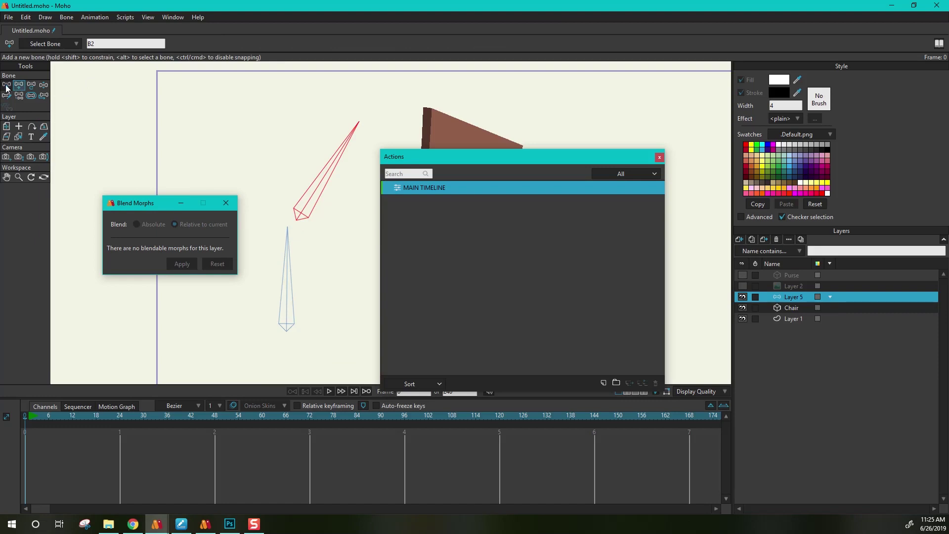
pyautogui.click(330, 176)
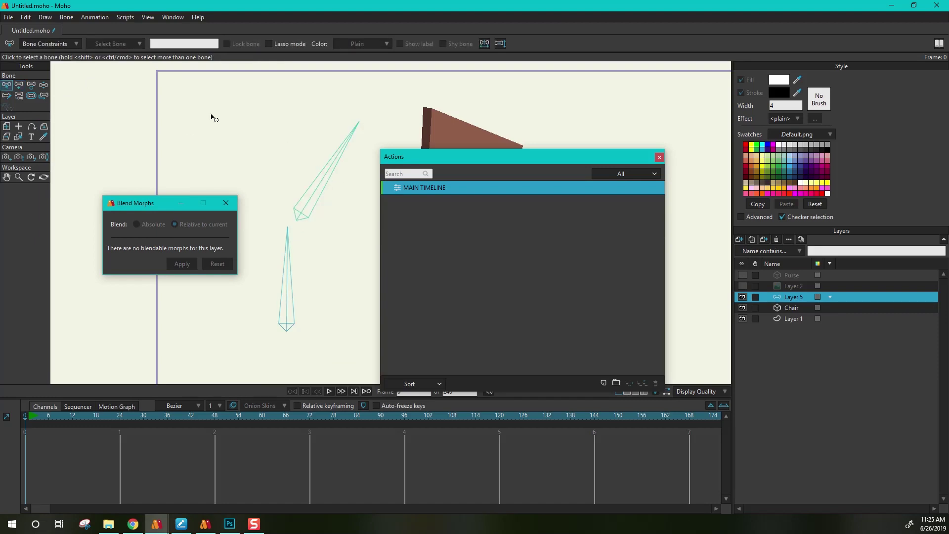
pyautogui.click(307, 200)
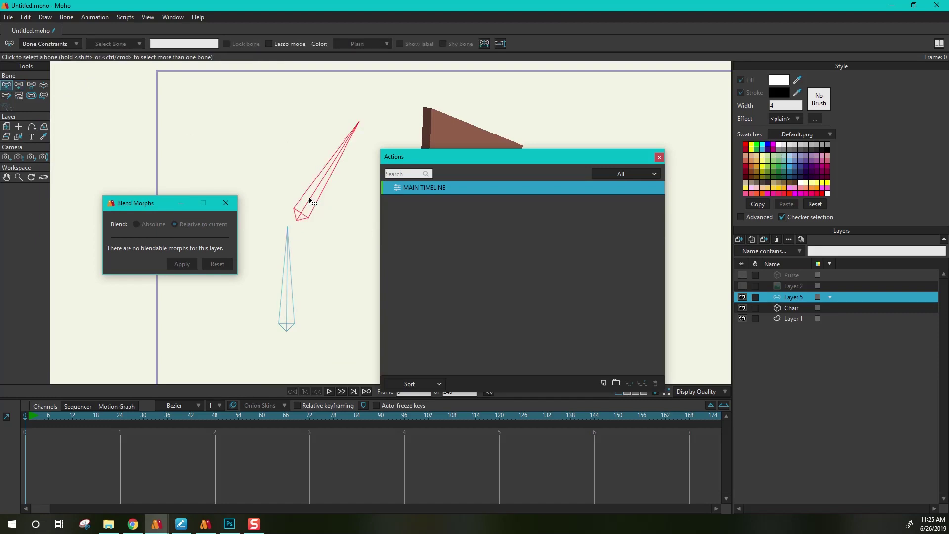
# - Make a smart bone dial from the selected upper slanted bone, accepting the default options
pyautogui.click(67, 17)
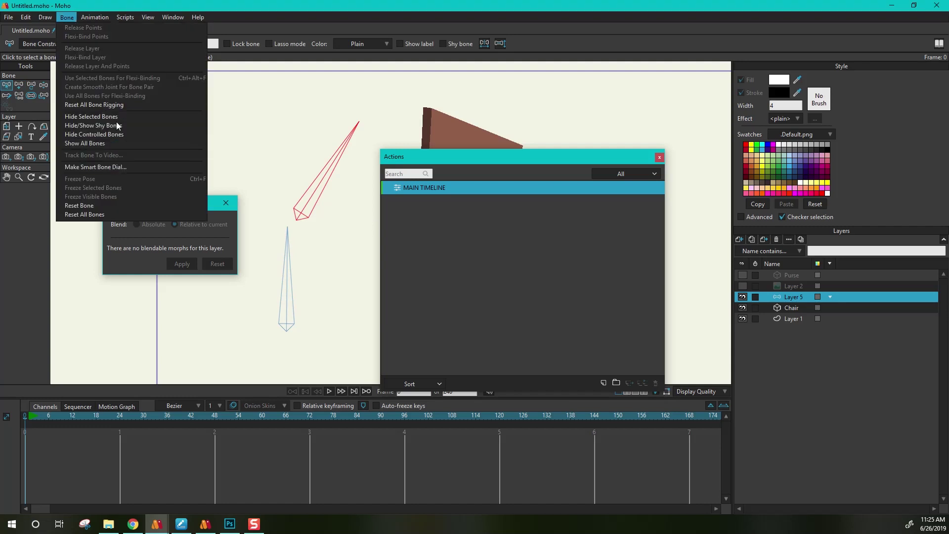
pyautogui.click(94, 166)
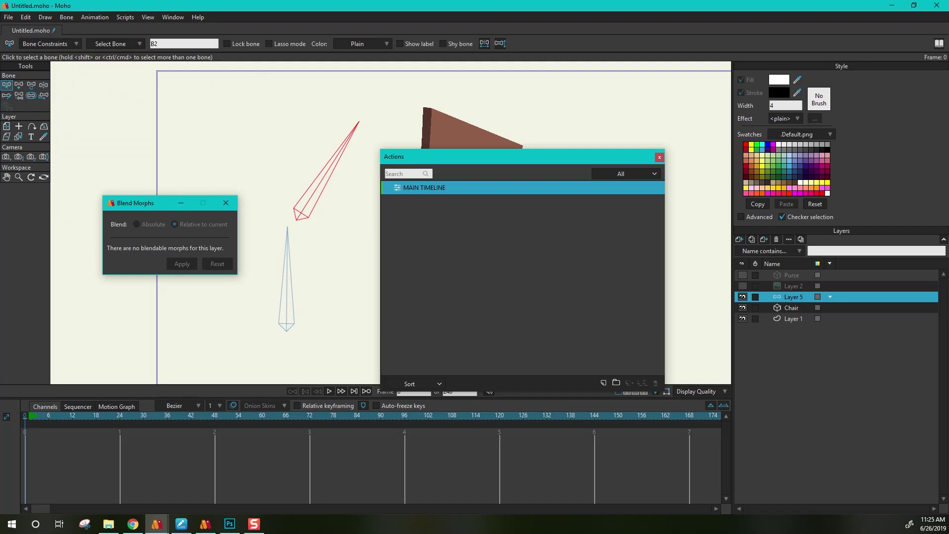
pyautogui.click(500, 161)
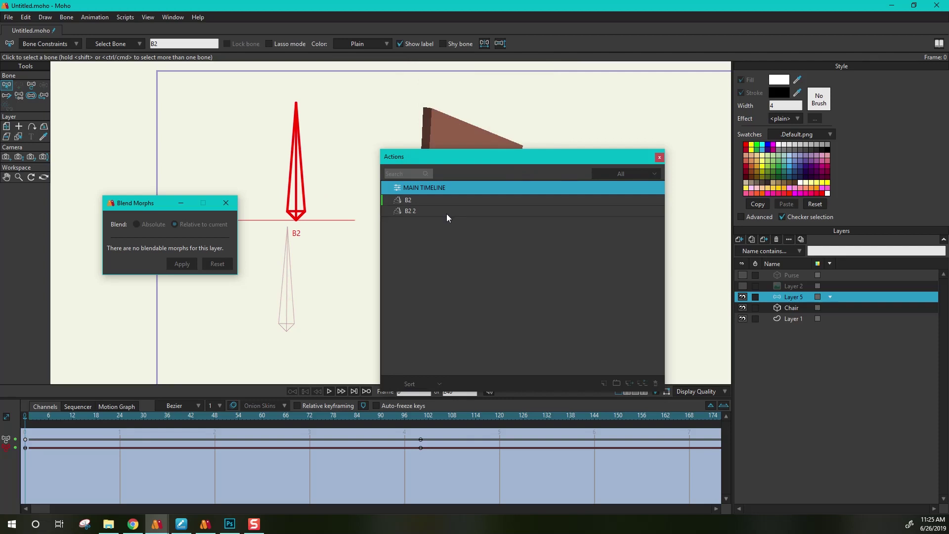
# - Move the Actions window further away from the bones and activate the B2 action, keeping its name
pyautogui.moveTo(449, 159); pyautogui.dragTo(520, 167)
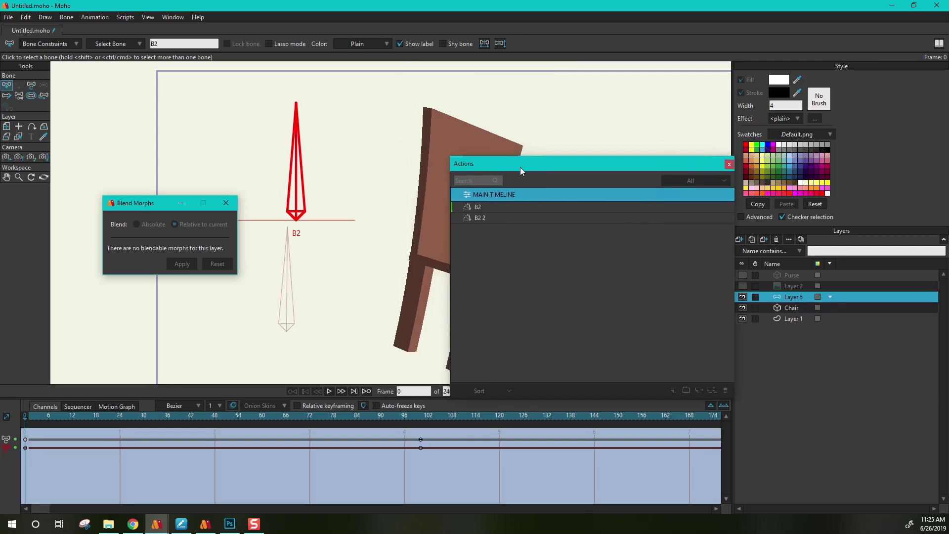
pyautogui.click(487, 208)
pyautogui.doubleClick(507, 203)
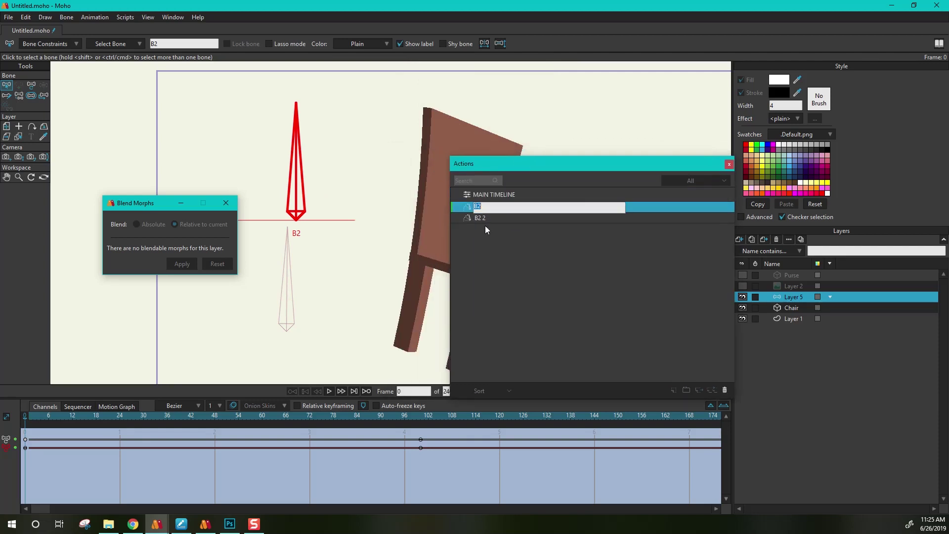
pyautogui.press('Return')
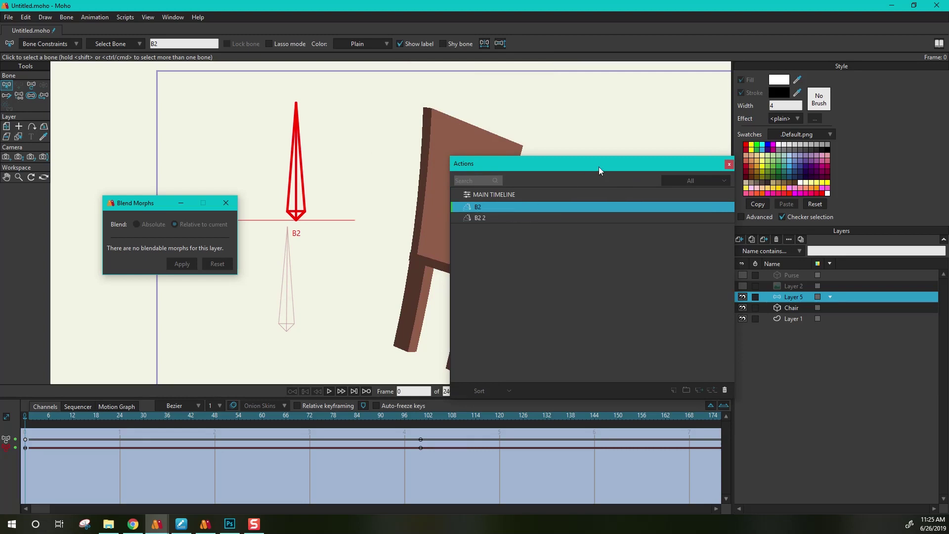